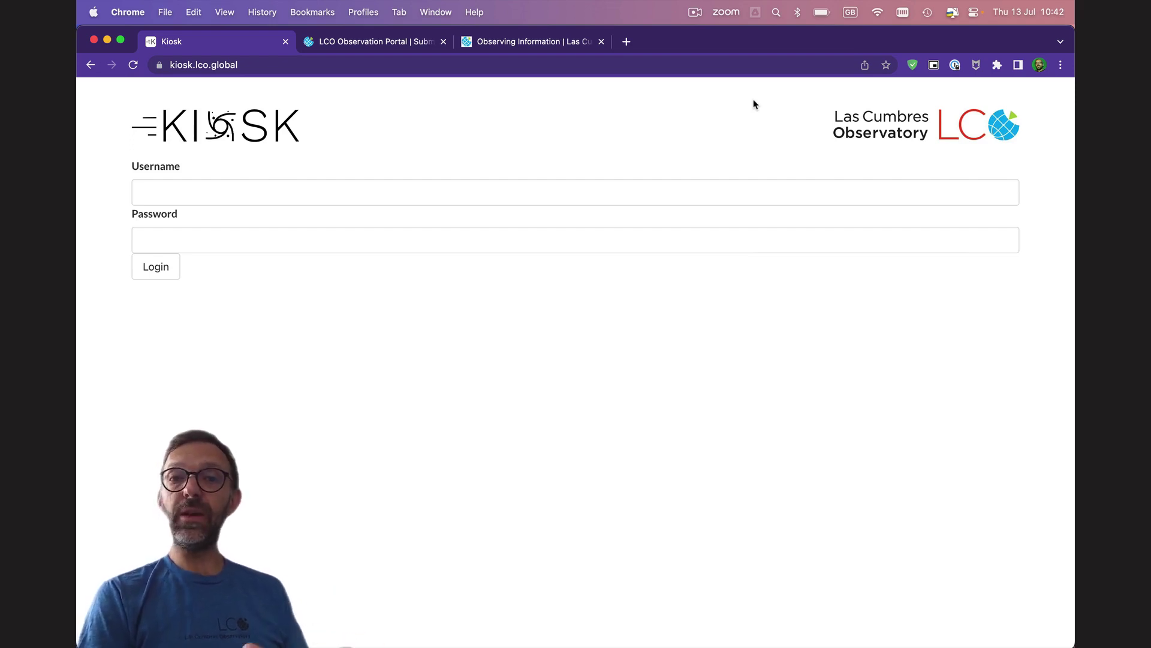
Sign in to LCO Kiosk with the saved lco.global demo credentials.
click(492, 192)
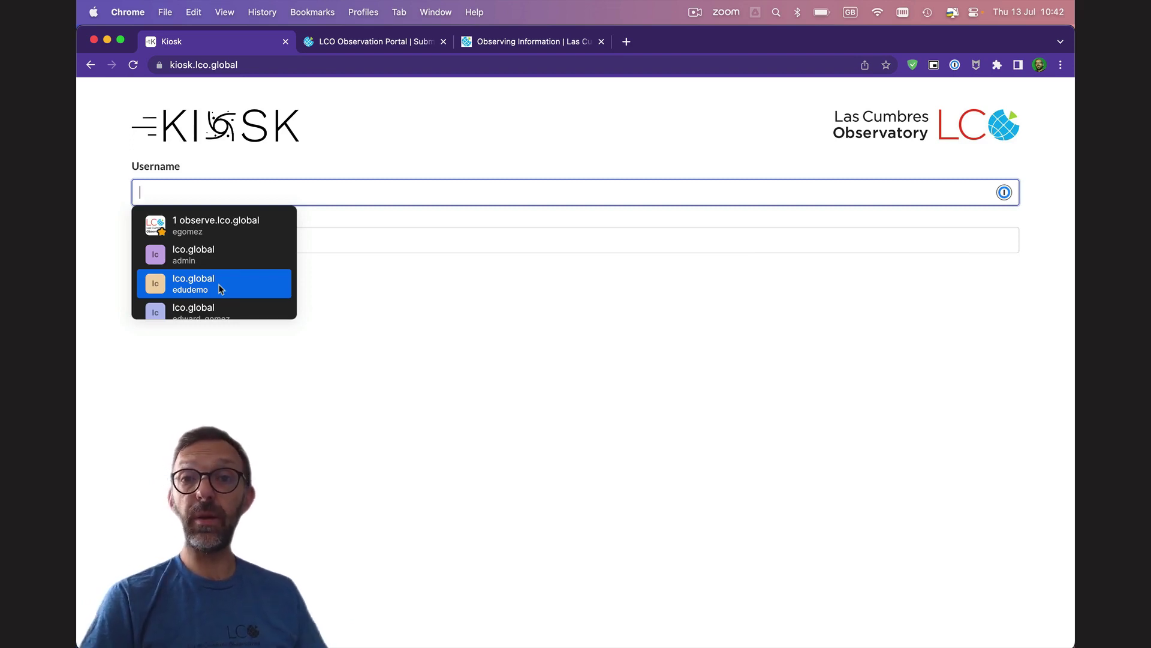
click(220, 290)
click(157, 270)
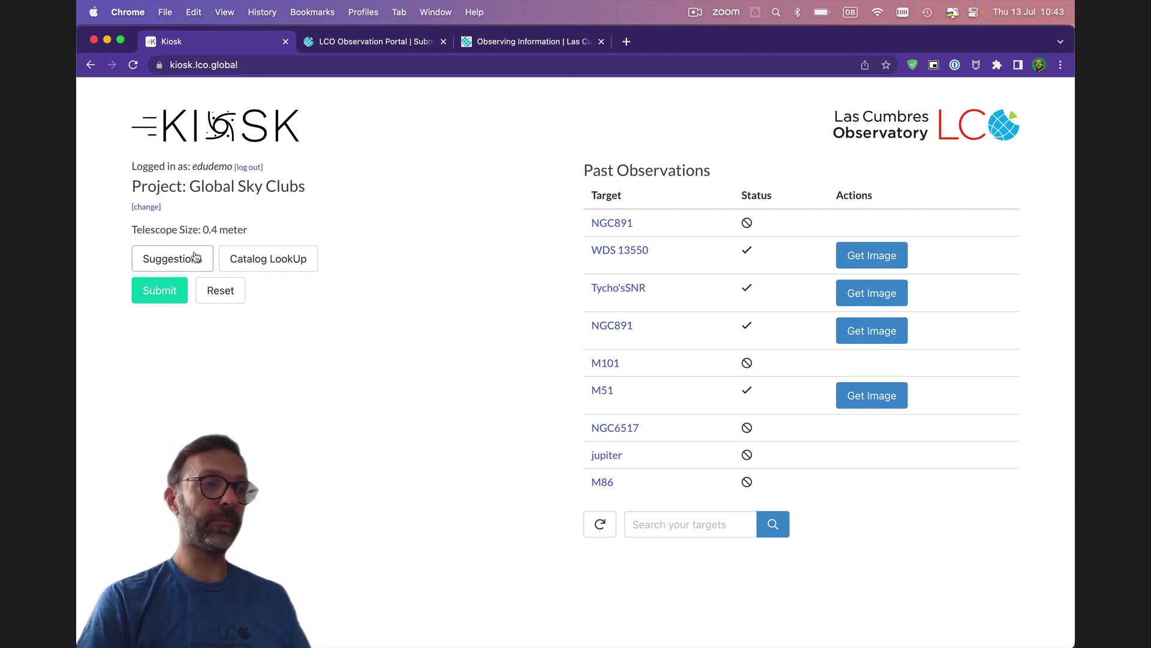
Pick the Trifid Nebula M20 from the Nebula suggestions and submit its observation.
click(196, 258)
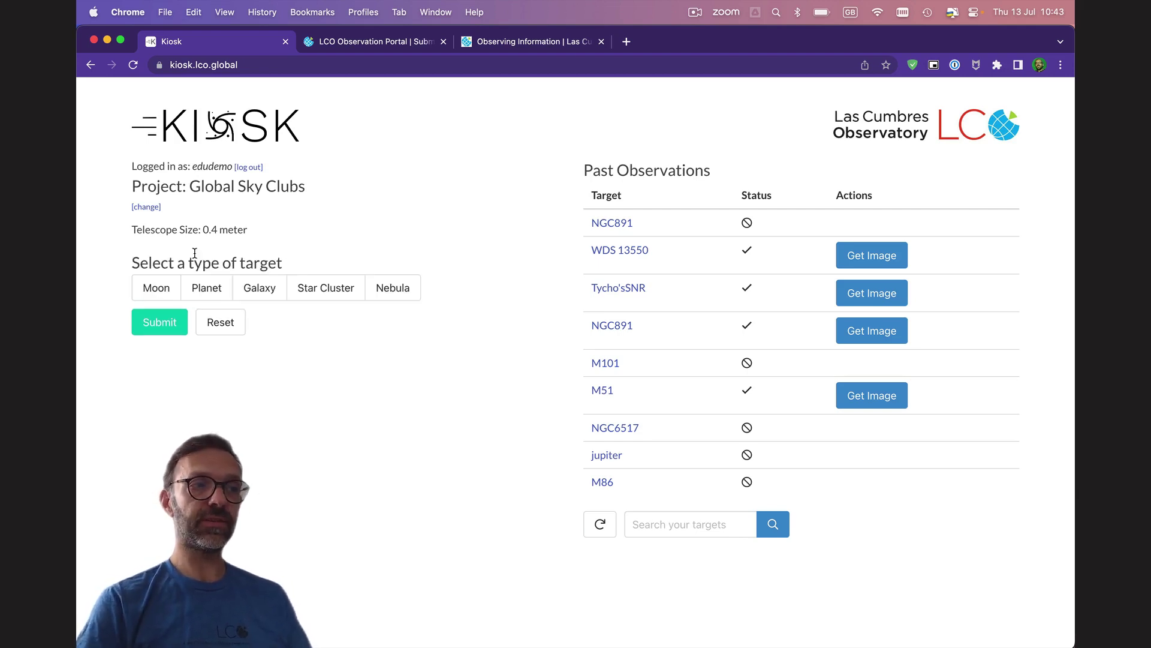
click(408, 294)
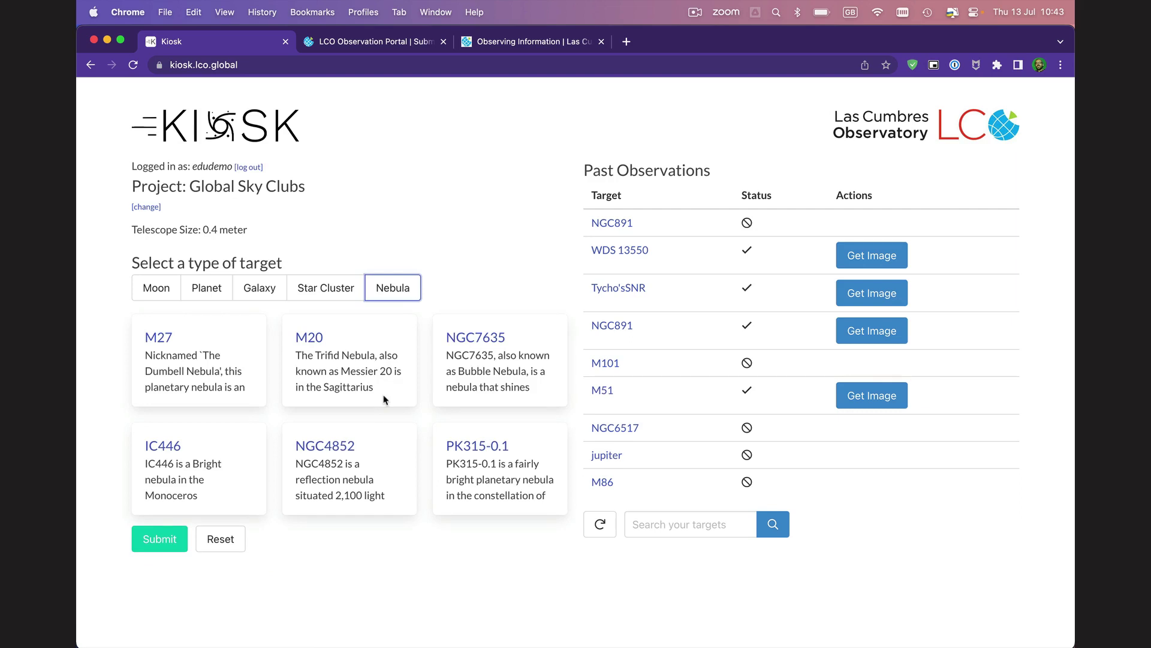
click(310, 338)
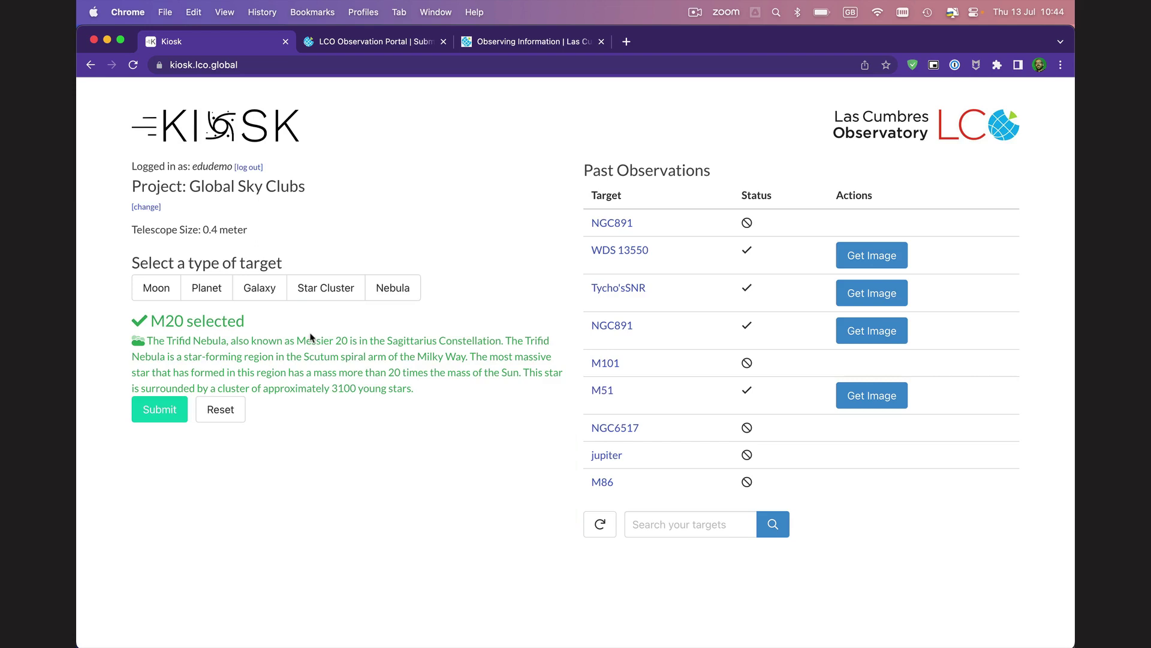
click(165, 413)
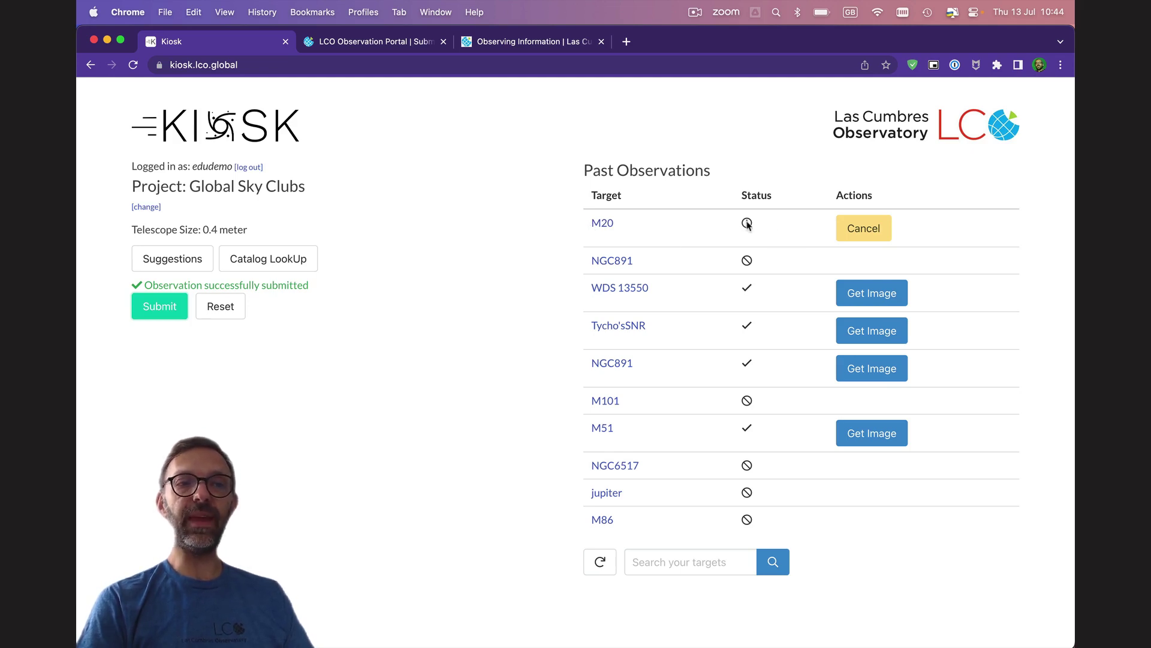
Display the image from the completed NGC891 observation.
mouse_move(747, 225)
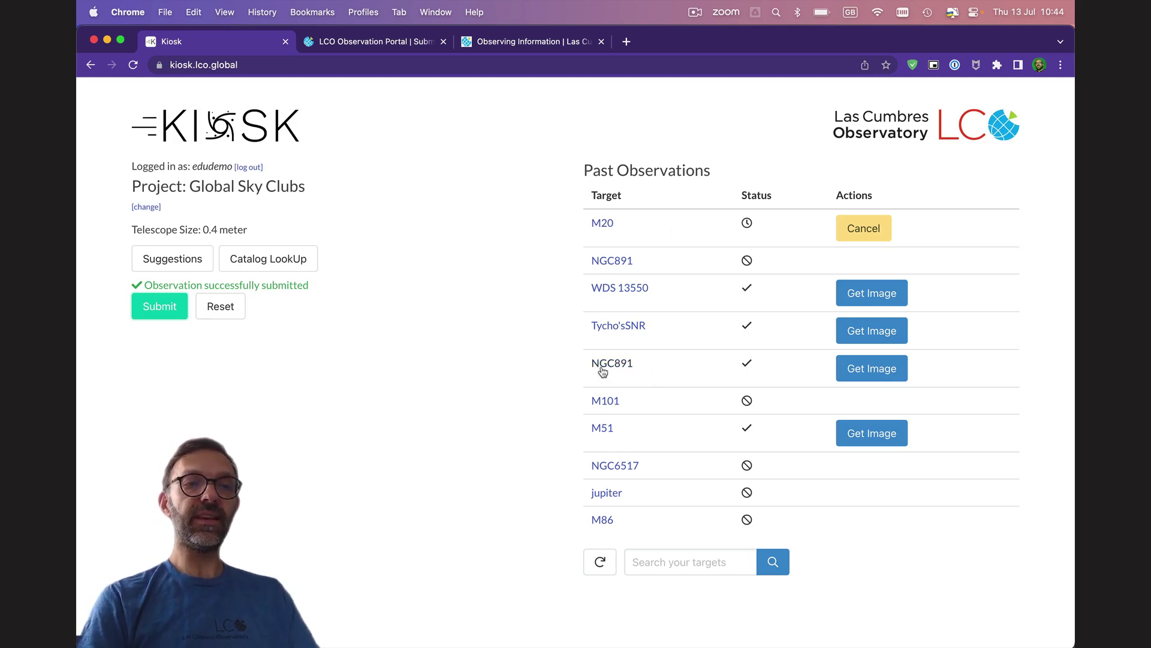
click(863, 370)
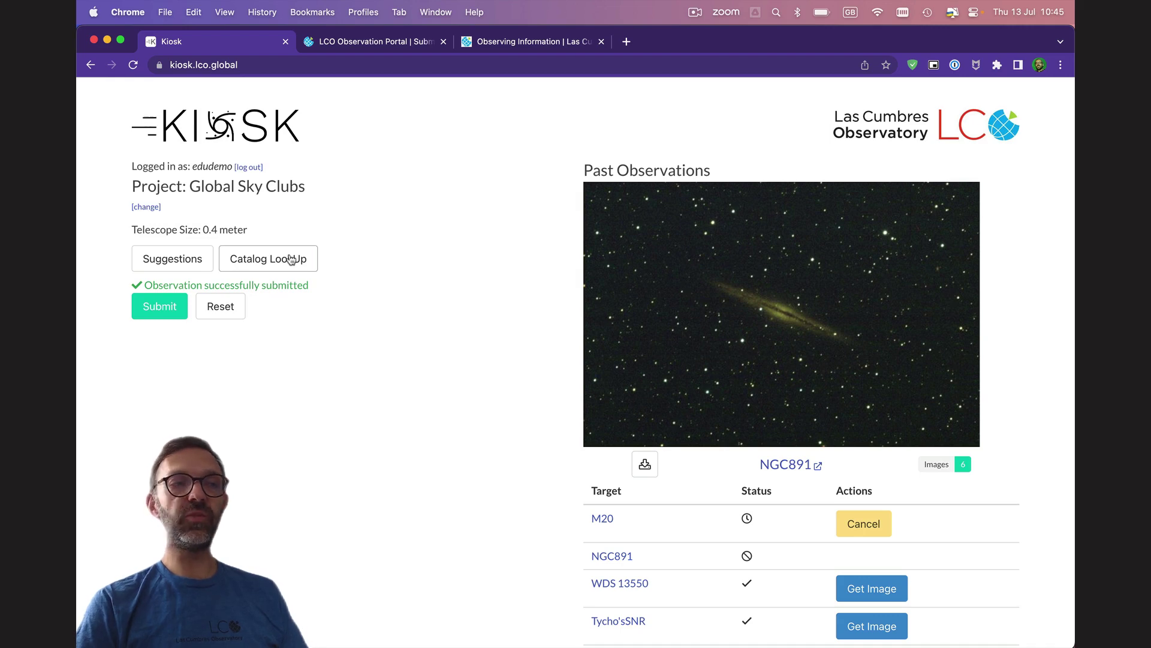
Look up NGC1502 in the catalog and try submitting it, getting the never-visible warning.
click(291, 259)
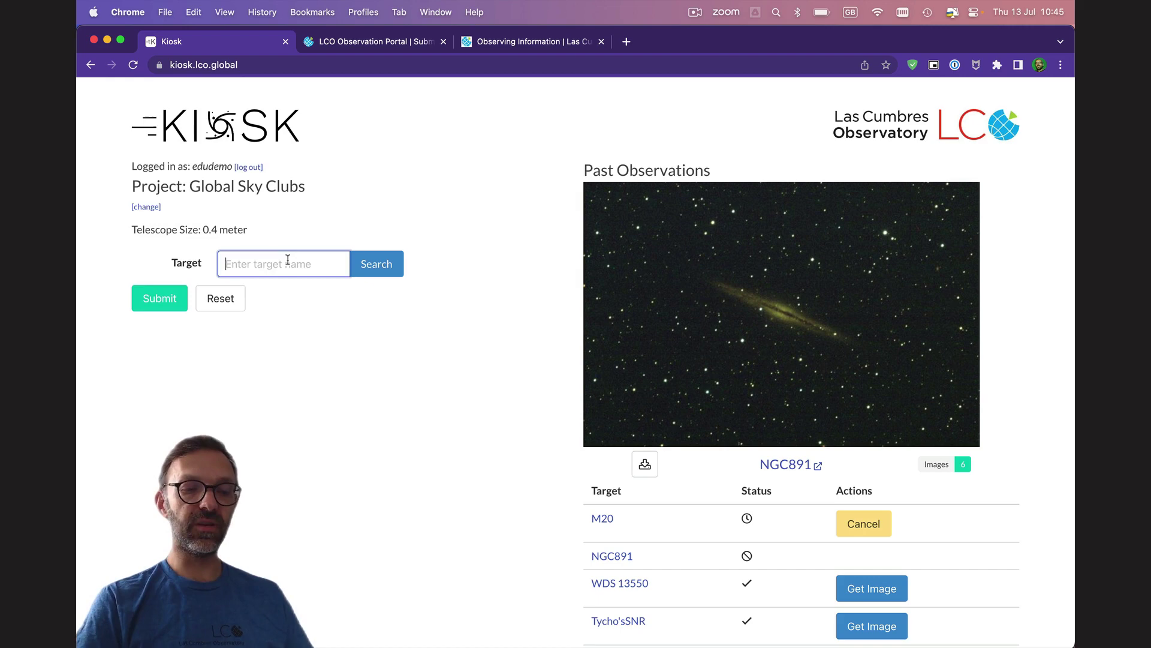
text(NGC1502)
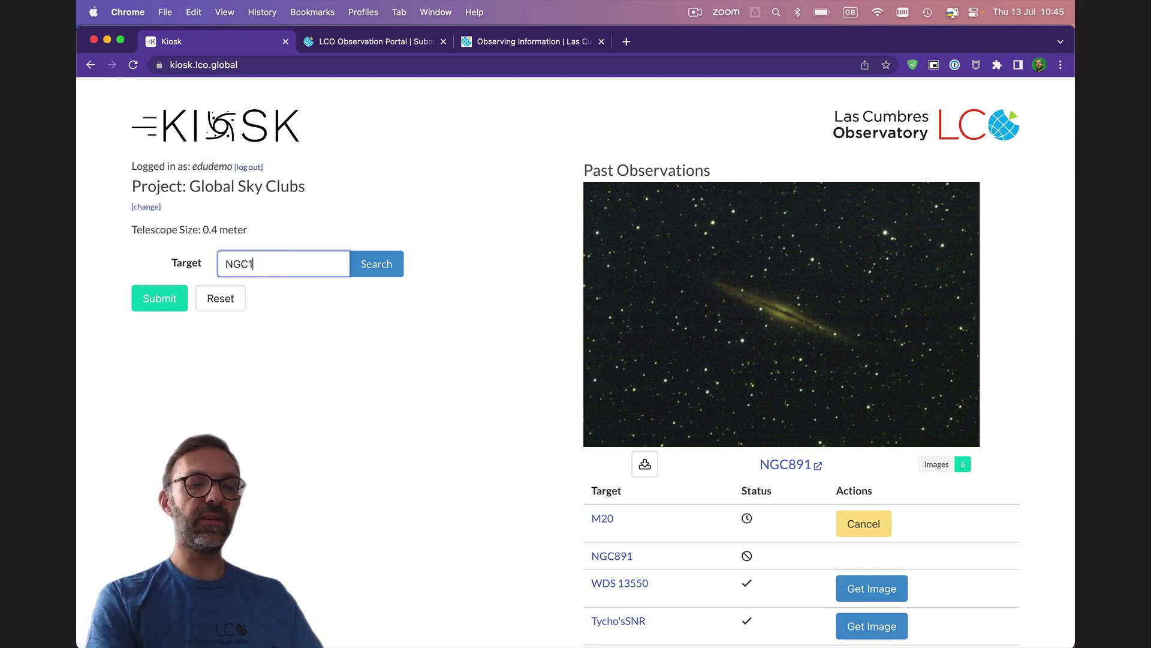
click(377, 265)
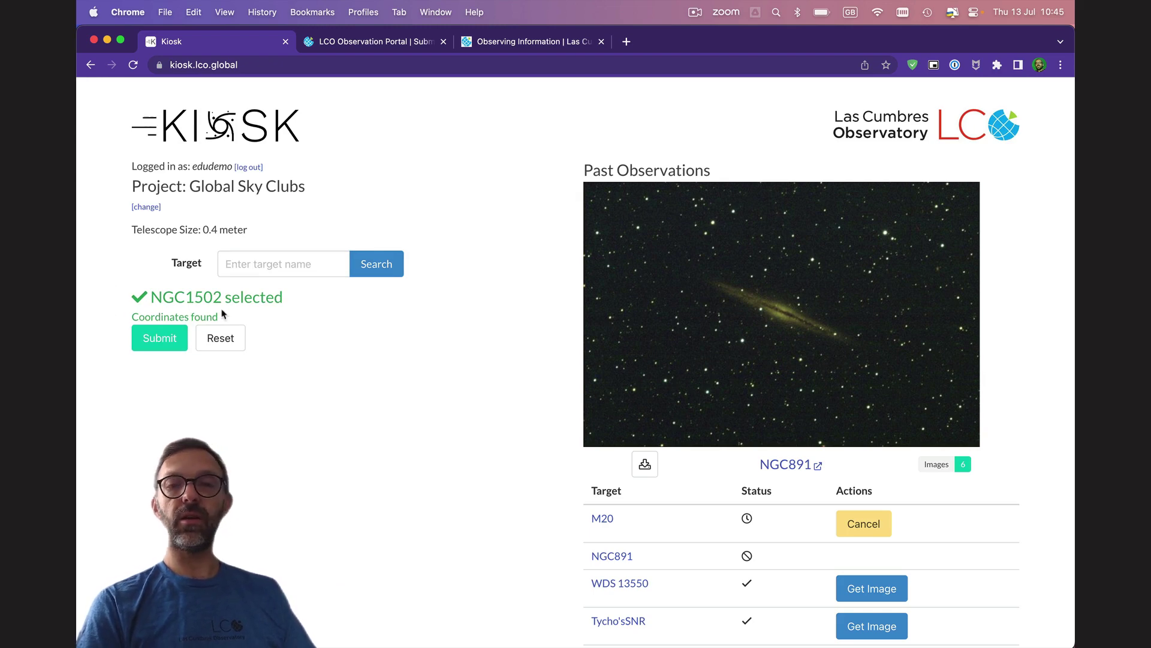
click(157, 338)
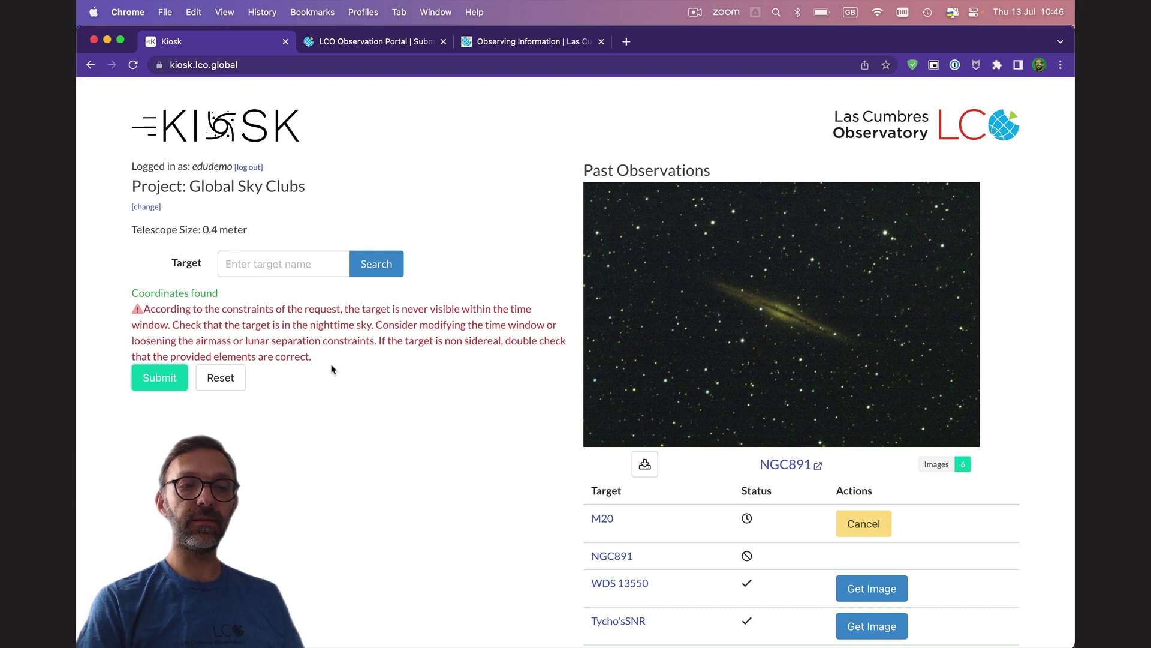
scroll(333, 369, down, 3)
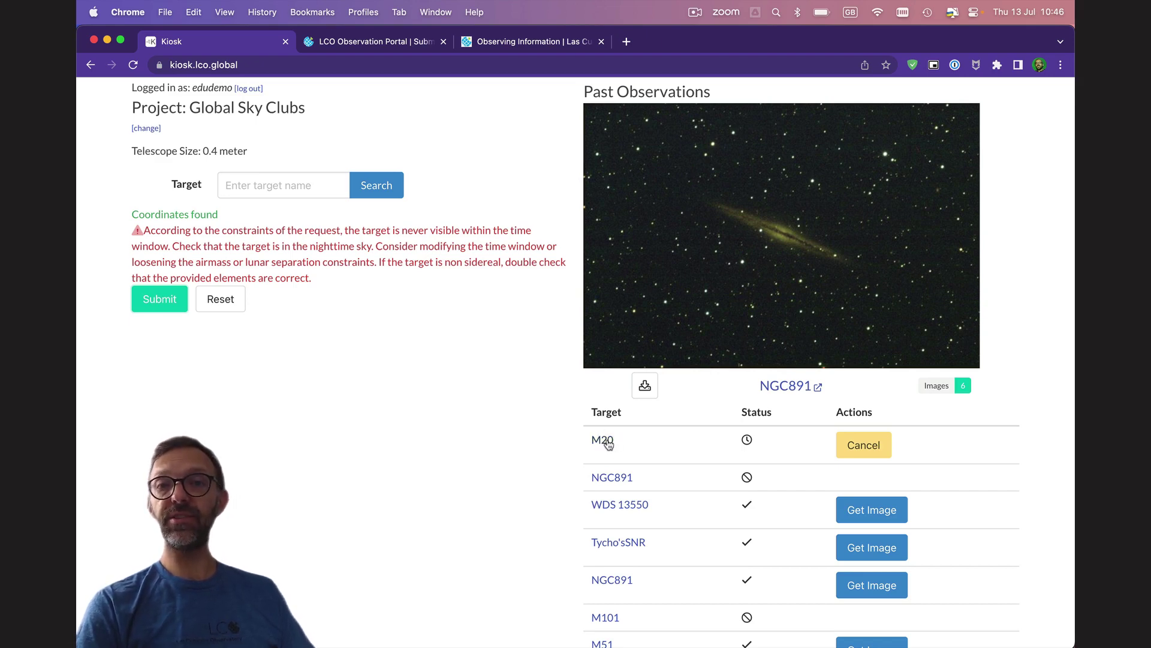
Open the kiosk-M20 request in the portal and review its three 120-second V, rp, B exposures.
click(603, 440)
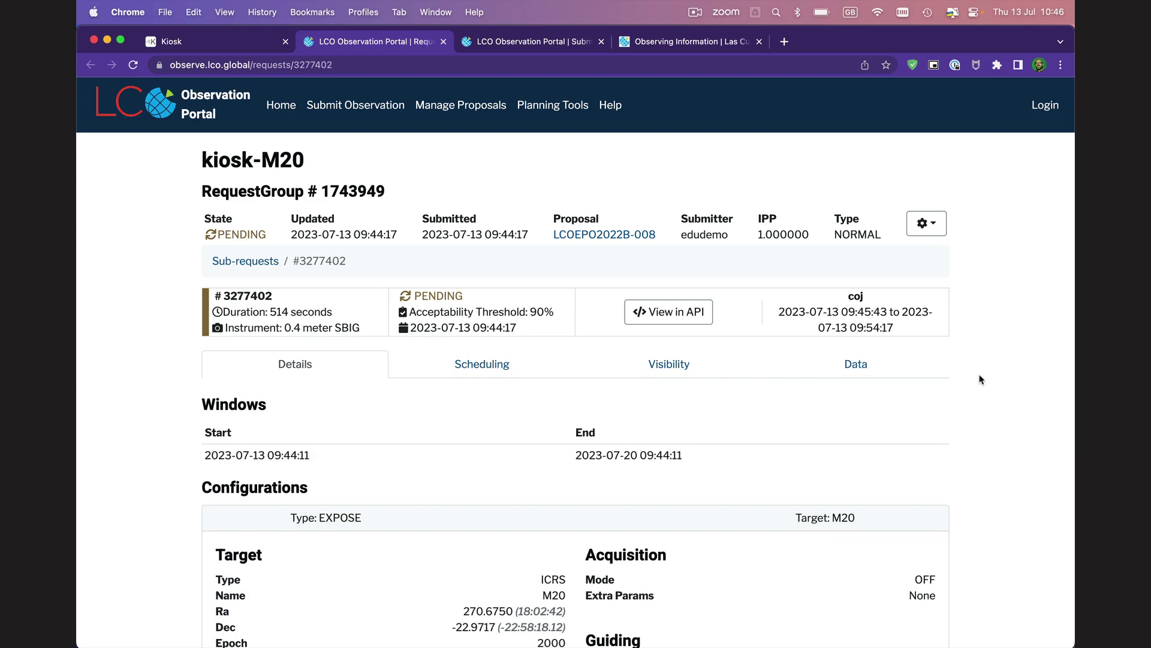
scroll(981, 379, down, 5)
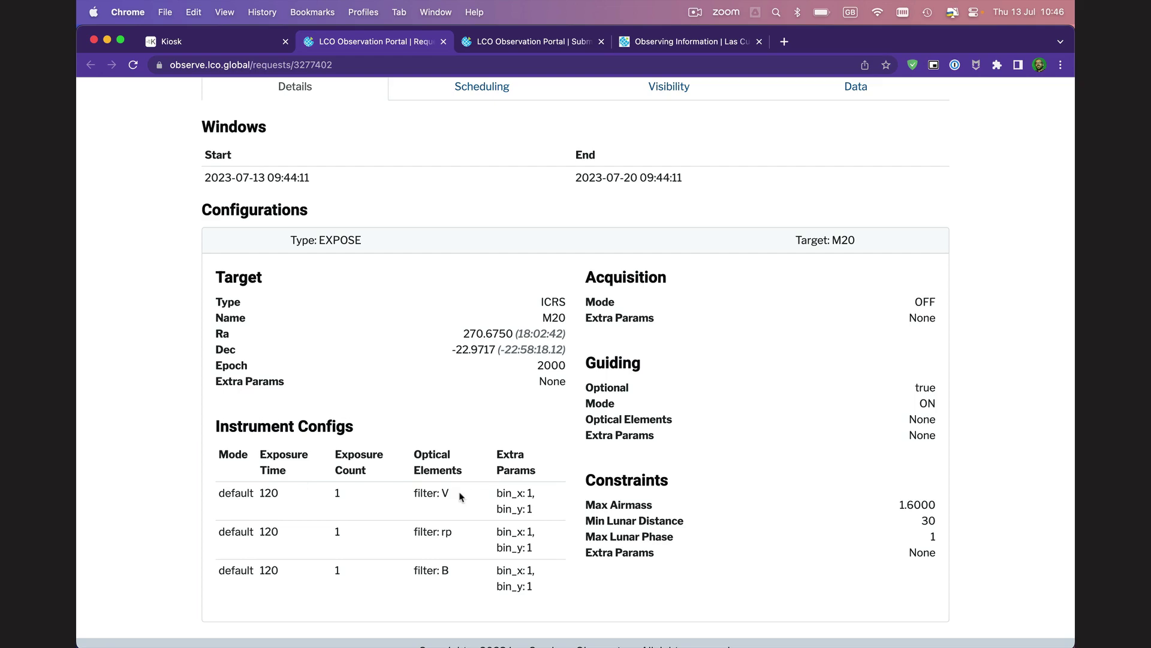
scroll(461, 496, up, 5)
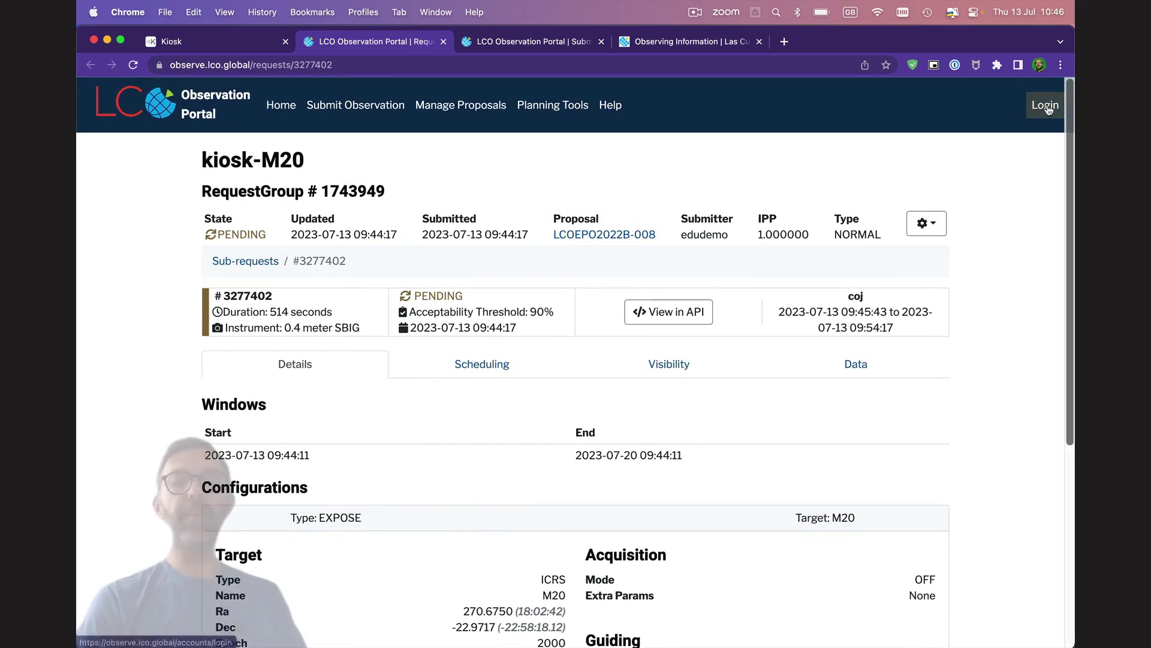
Sign in to the Observation Portal with the saved lco.global demo credentials.
click(1046, 105)
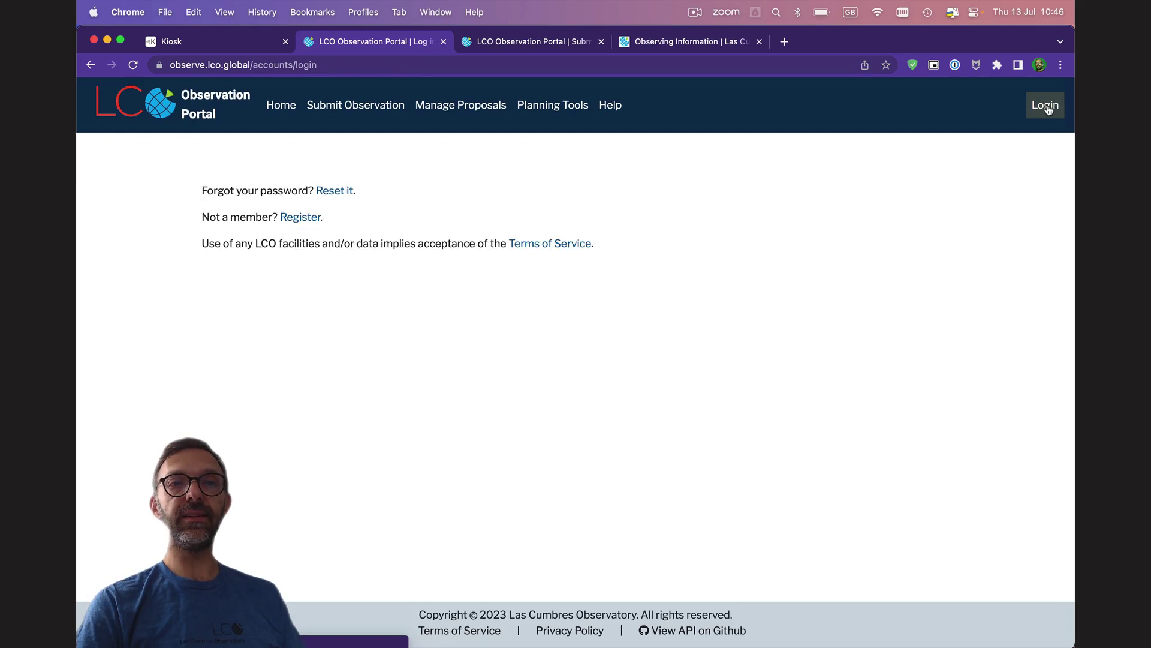
click(340, 169)
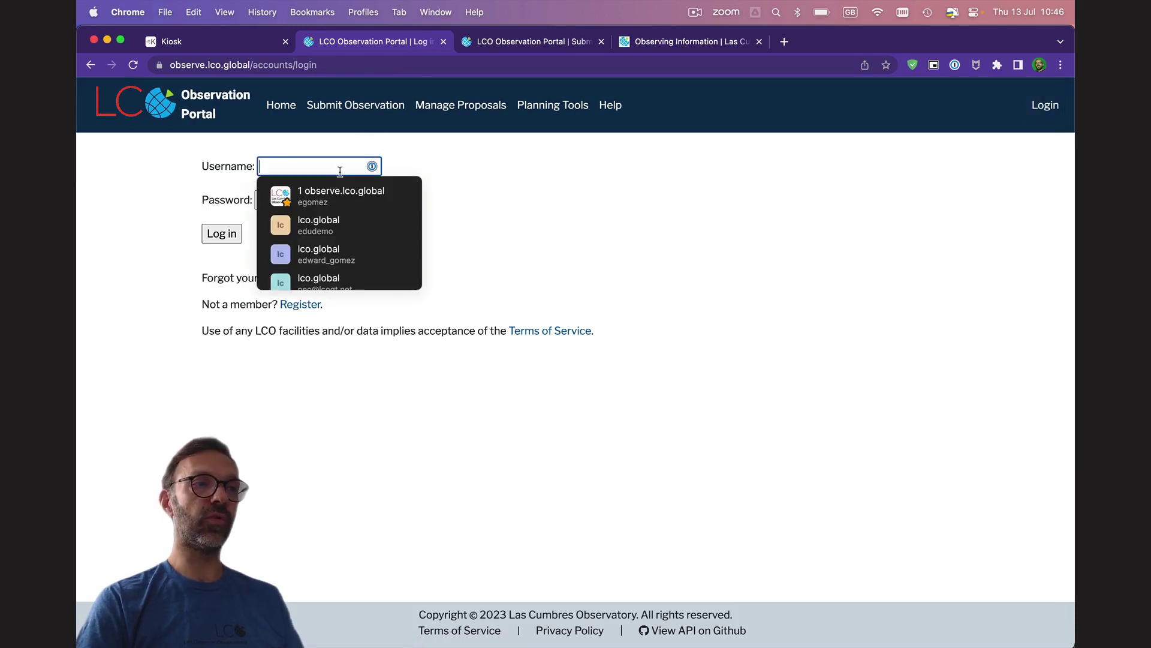
click(327, 226)
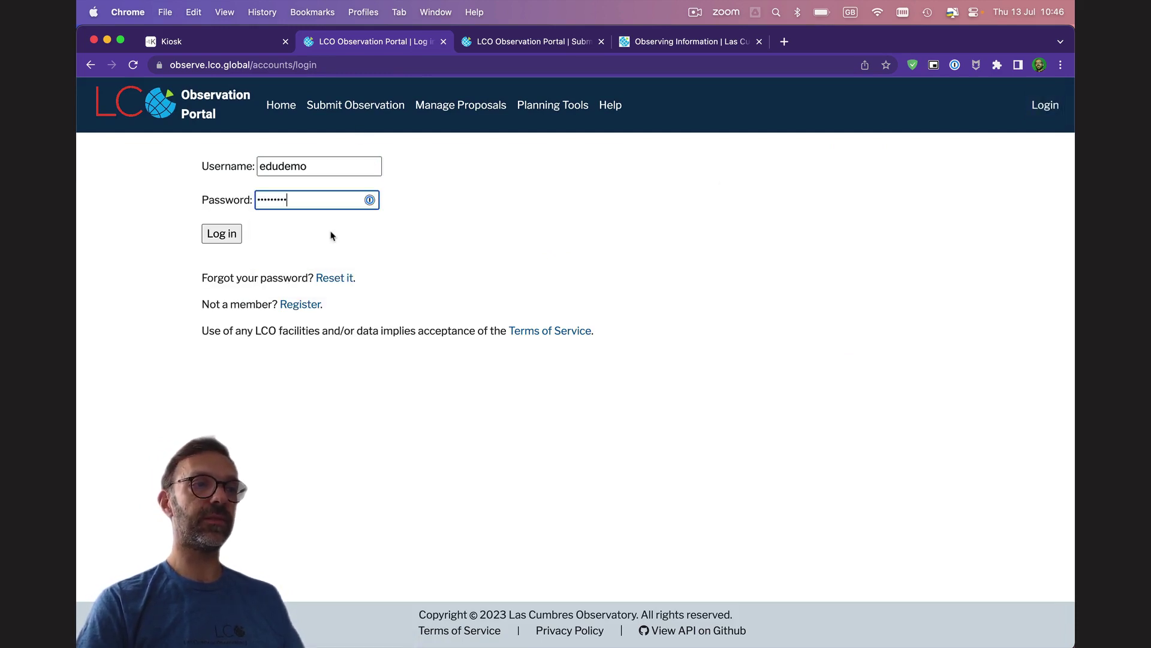
click(219, 235)
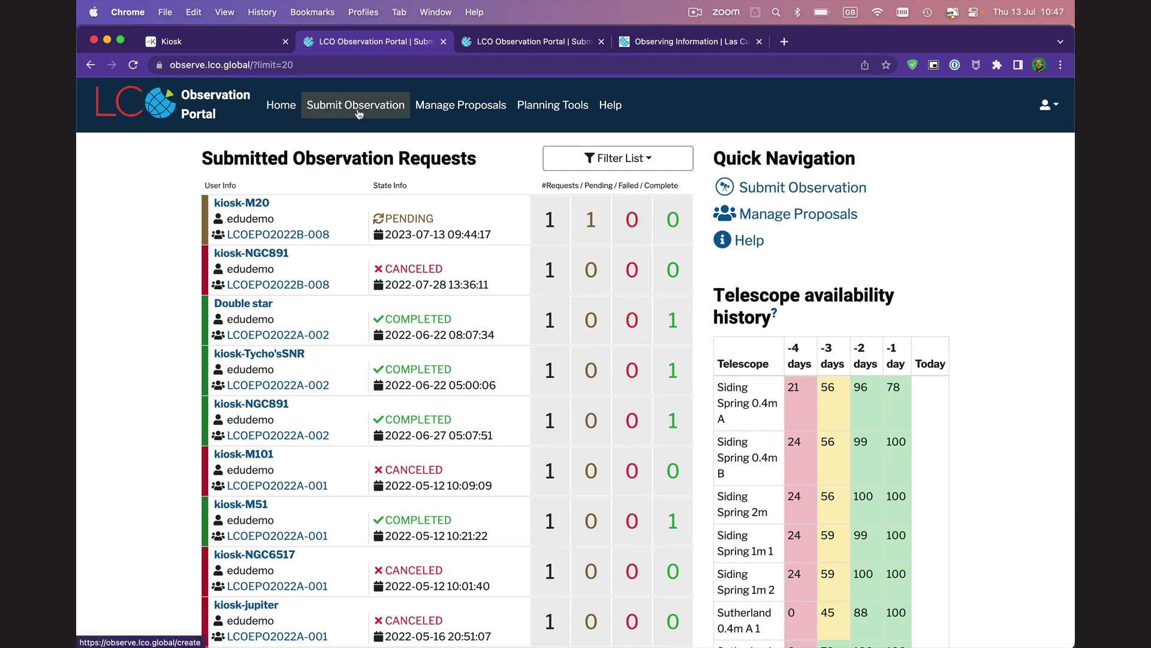
Start a new request named 'My picture of M101' under the Global Sky Clubs (LCOEPO2022B-008) proposal.
click(359, 112)
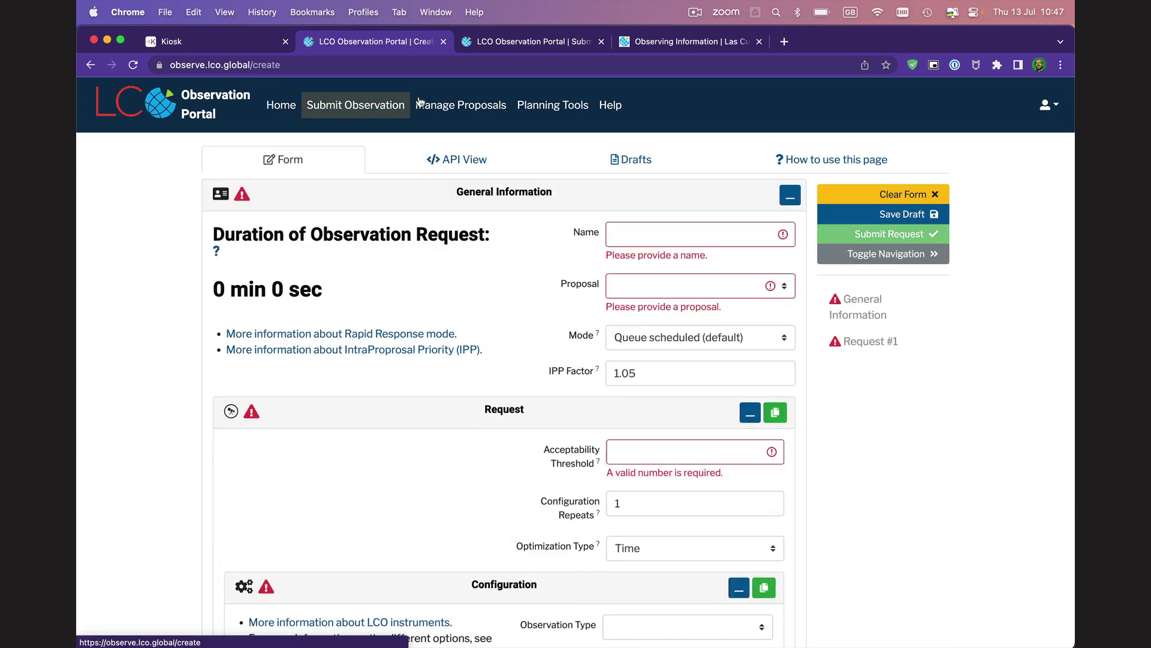
click(684, 234)
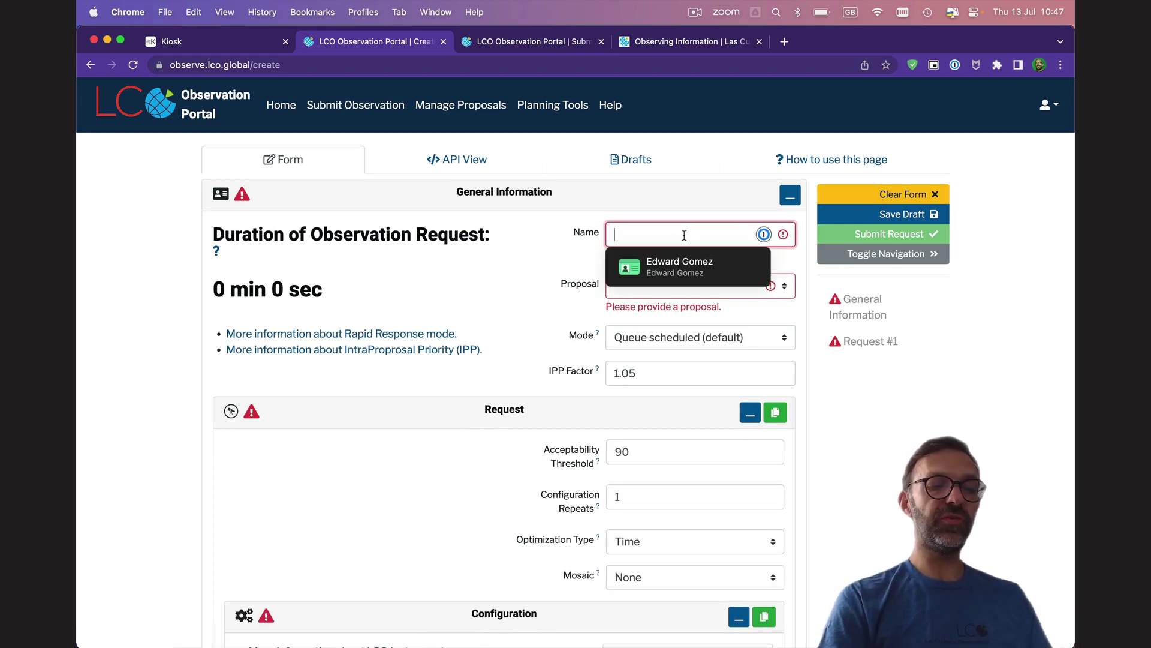
text(My picture)
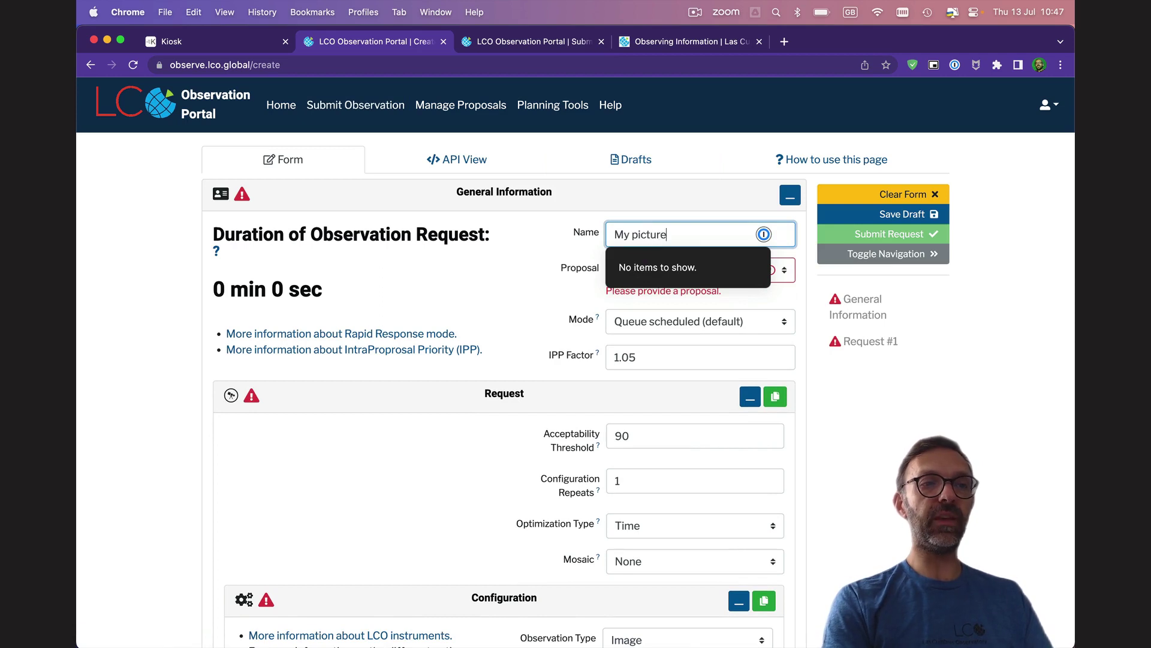
text( of M101)
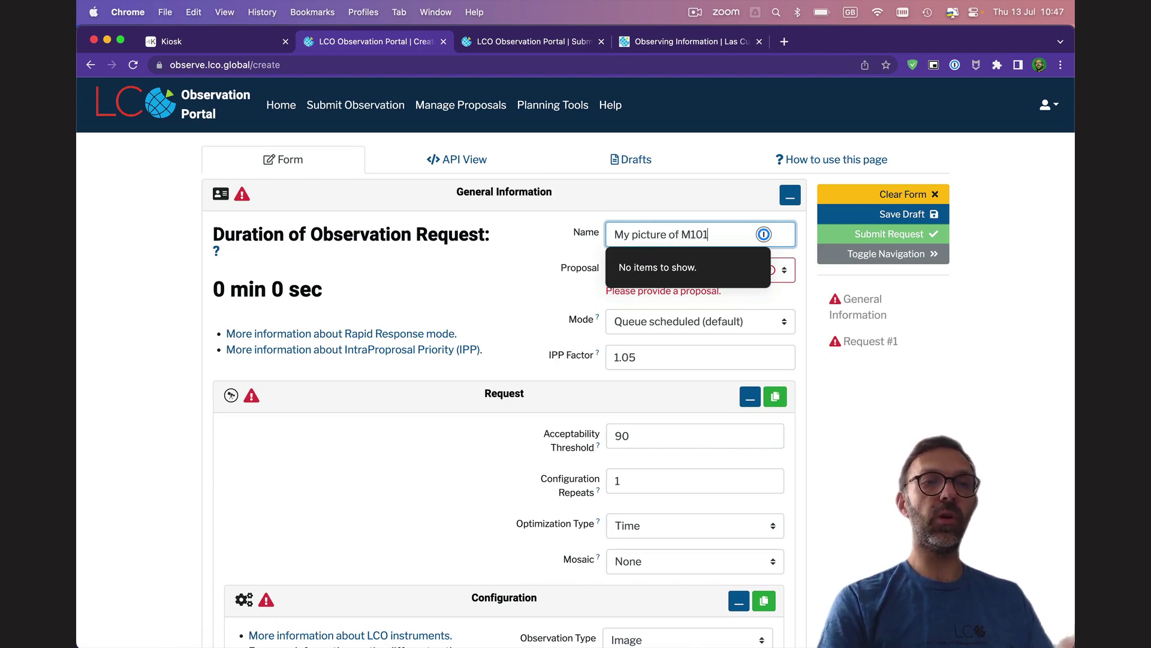
click(533, 272)
click(651, 275)
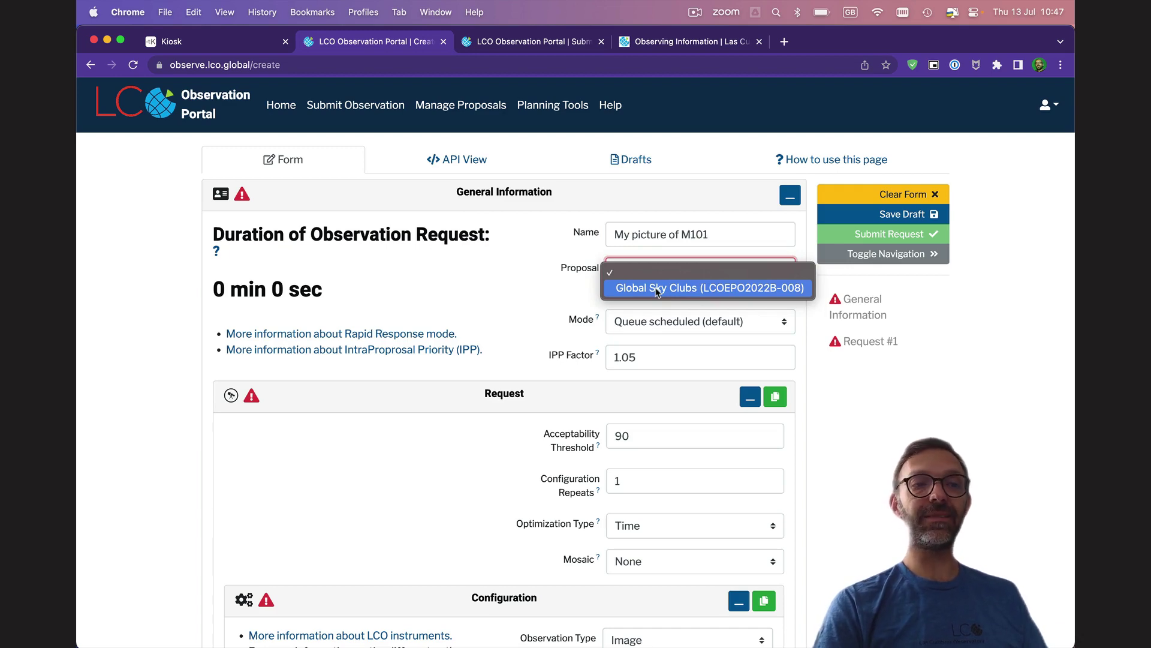
click(658, 288)
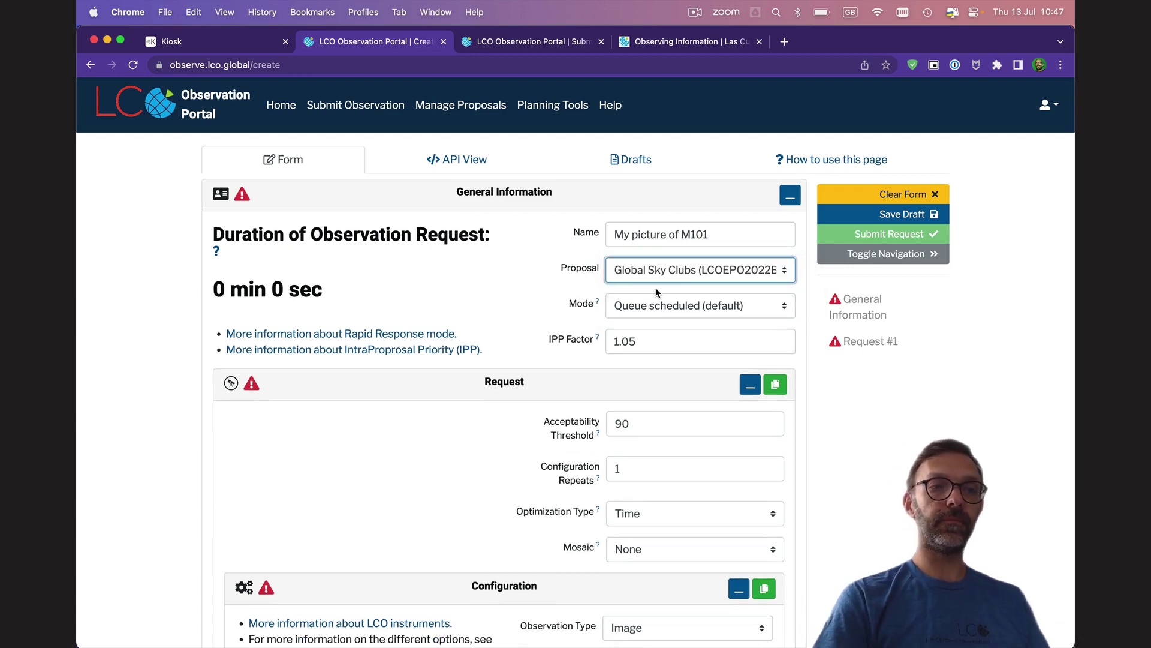
Configure a 120-second Bessell-B exposure on the 0.4 meter SBIG instrument.
scroll(657, 293, down, 2)
scroll(656, 286, down, 5)
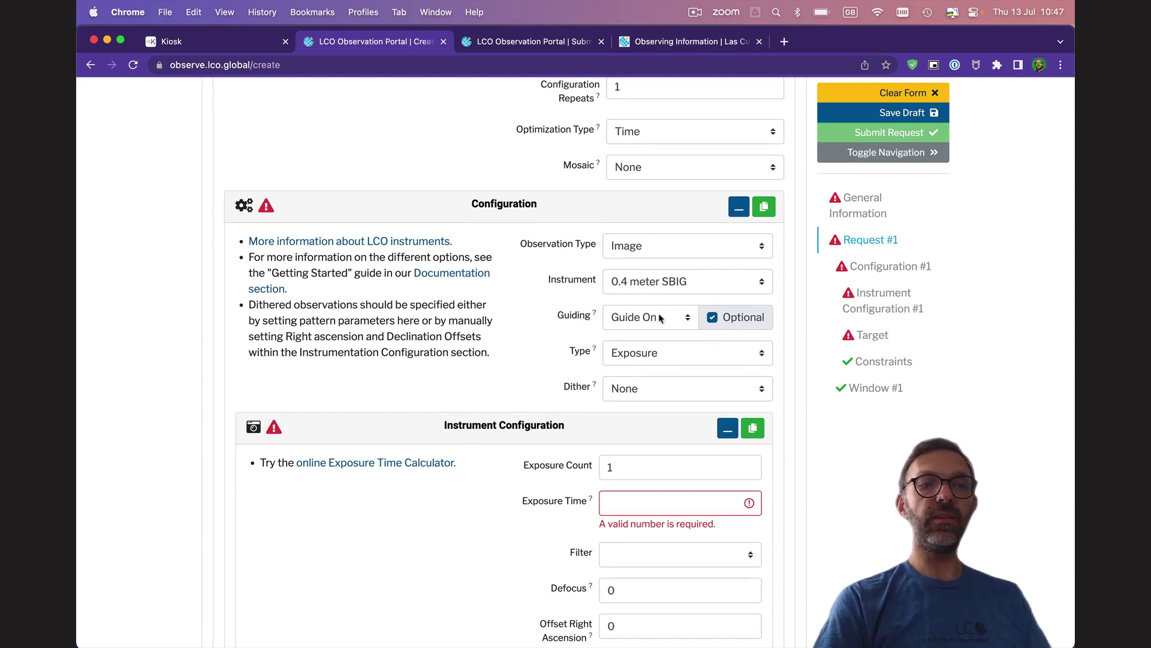
click(654, 284)
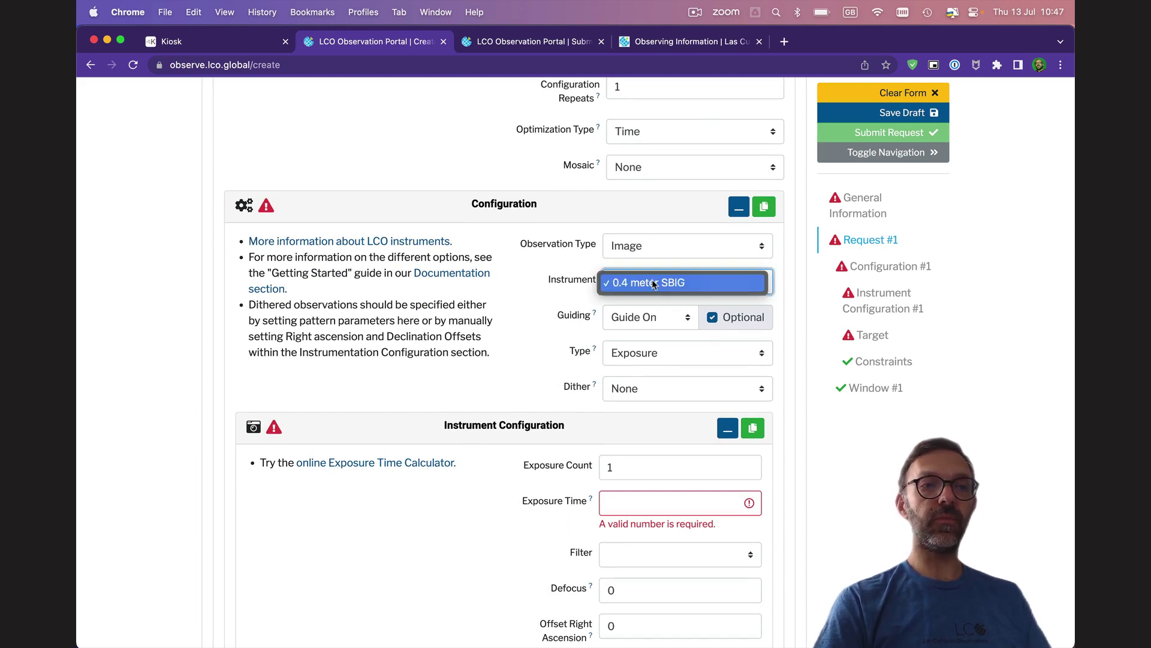
click(545, 290)
scroll(546, 294, down, 3)
scroll(545, 293, down, 3)
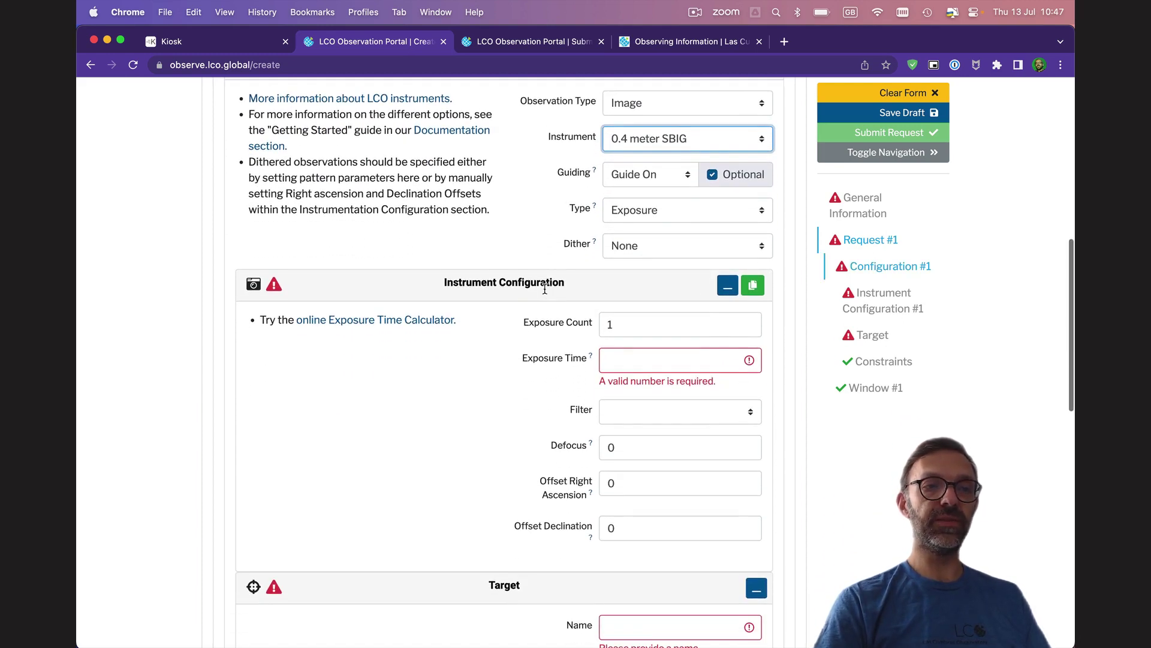
click(637, 360)
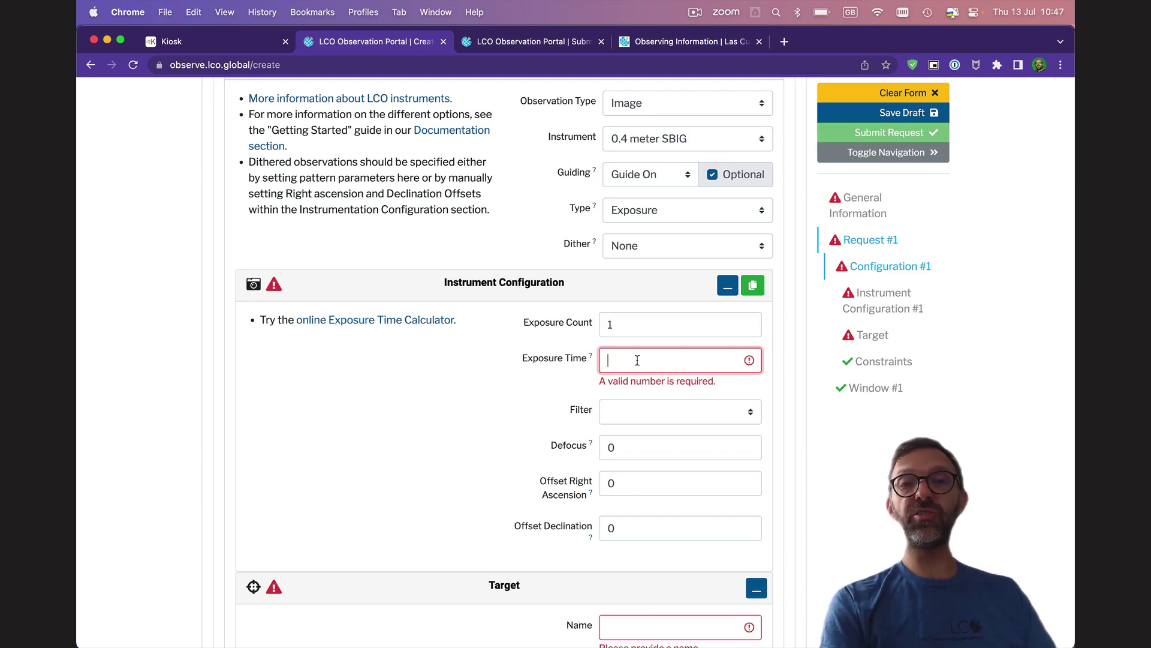
text(120)
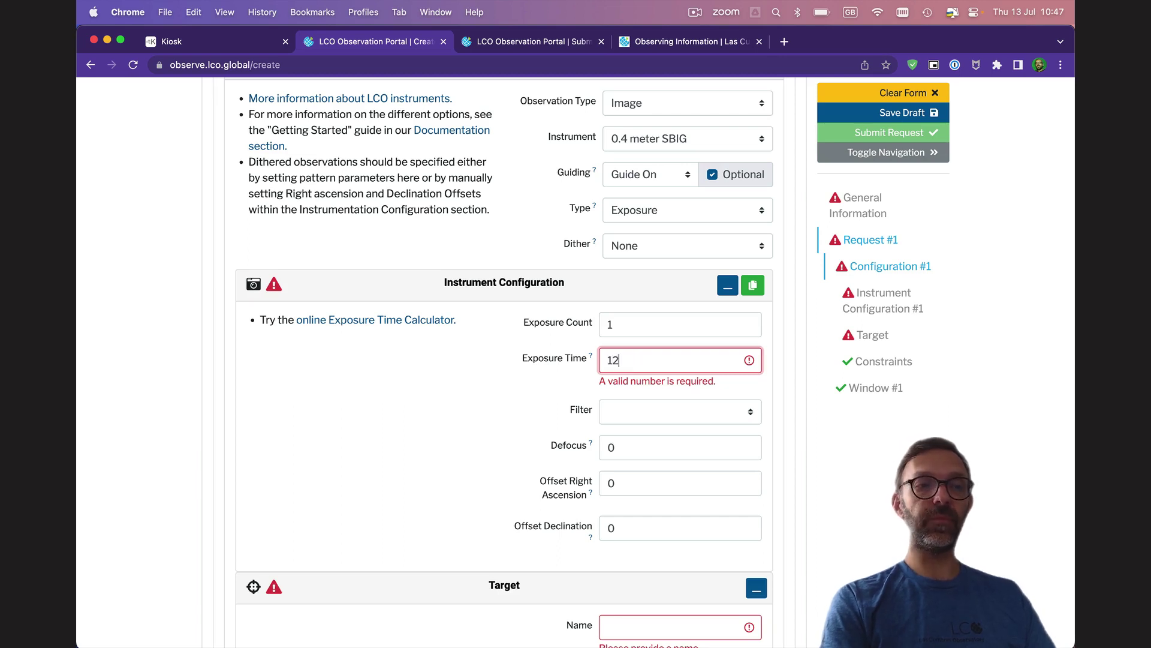
click(639, 396)
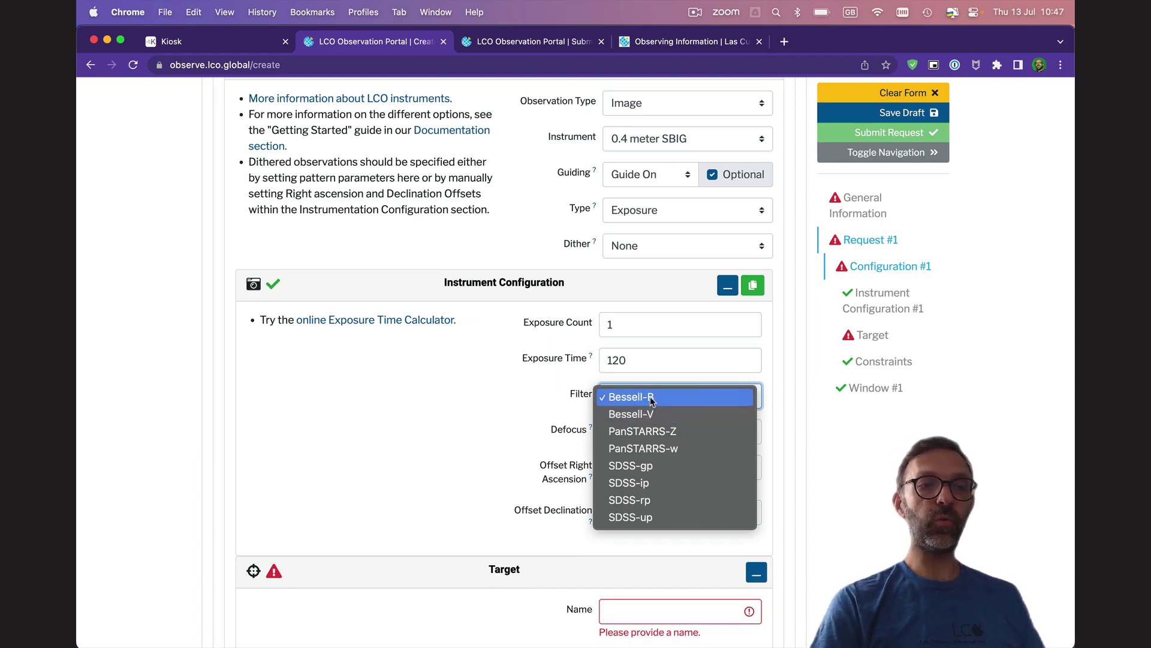
click(651, 398)
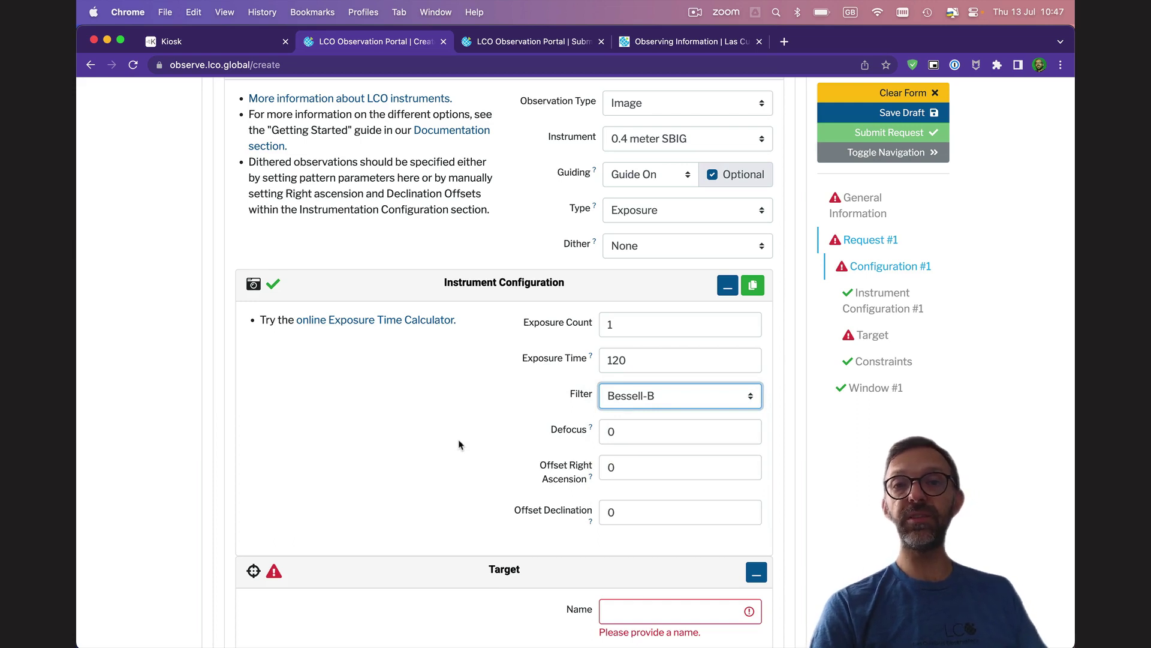
Set the target to M101, resolving RA 210.802429 and Dec 54.34875.
scroll(459, 444, down, 5)
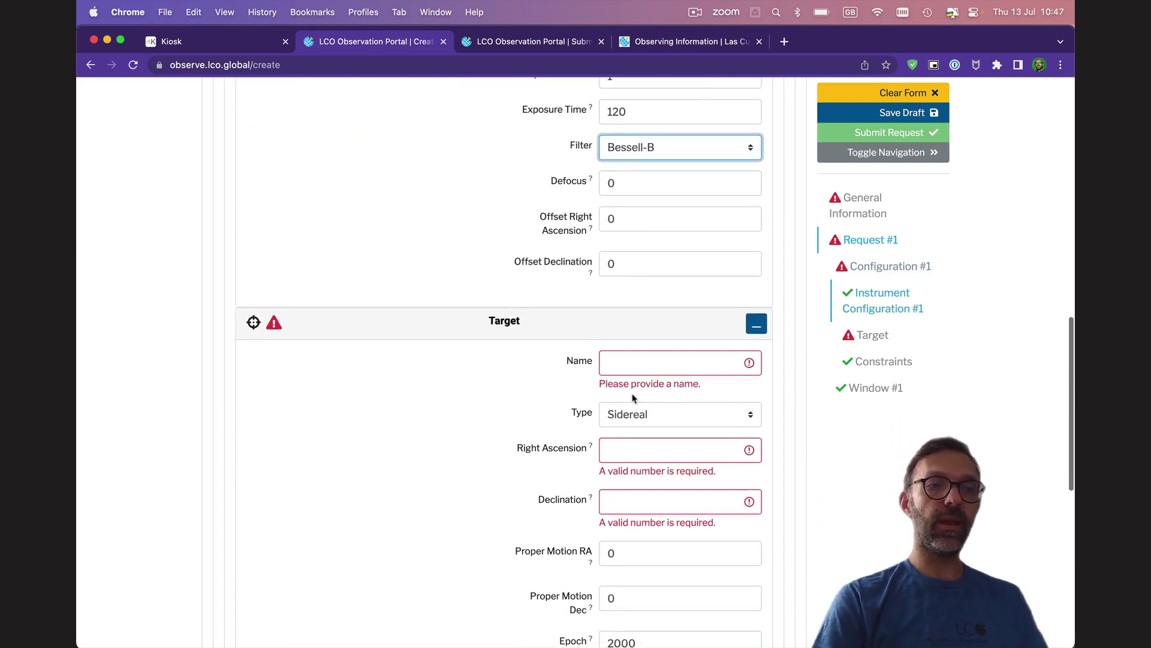
click(640, 368)
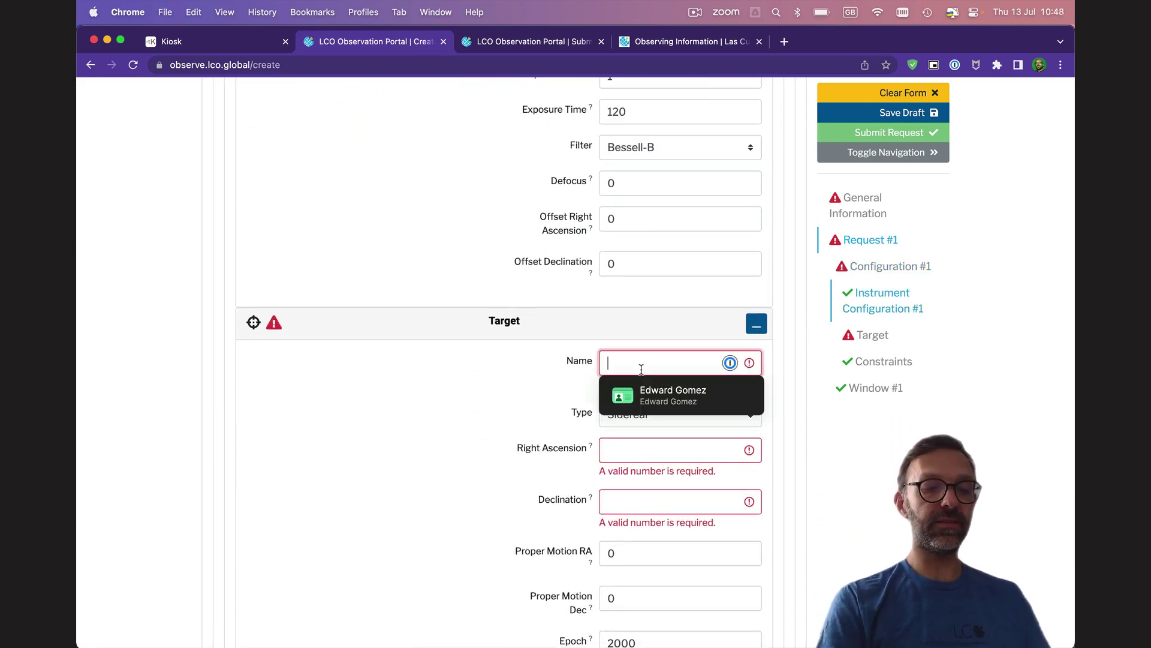
text(M)
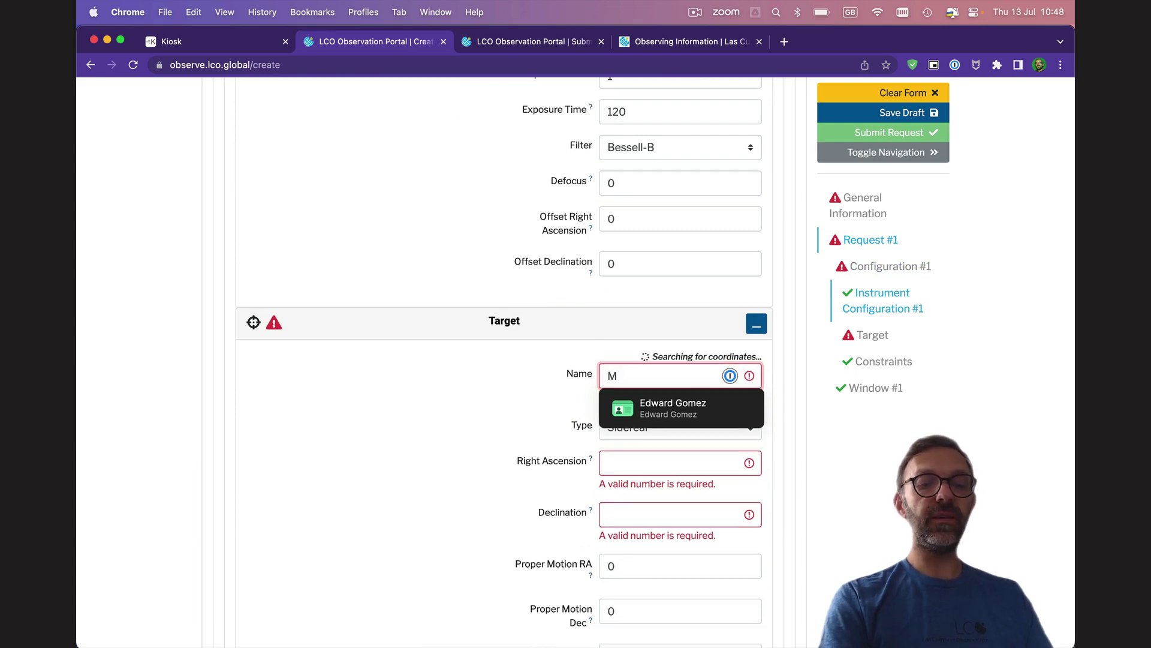
text(101)
click(508, 366)
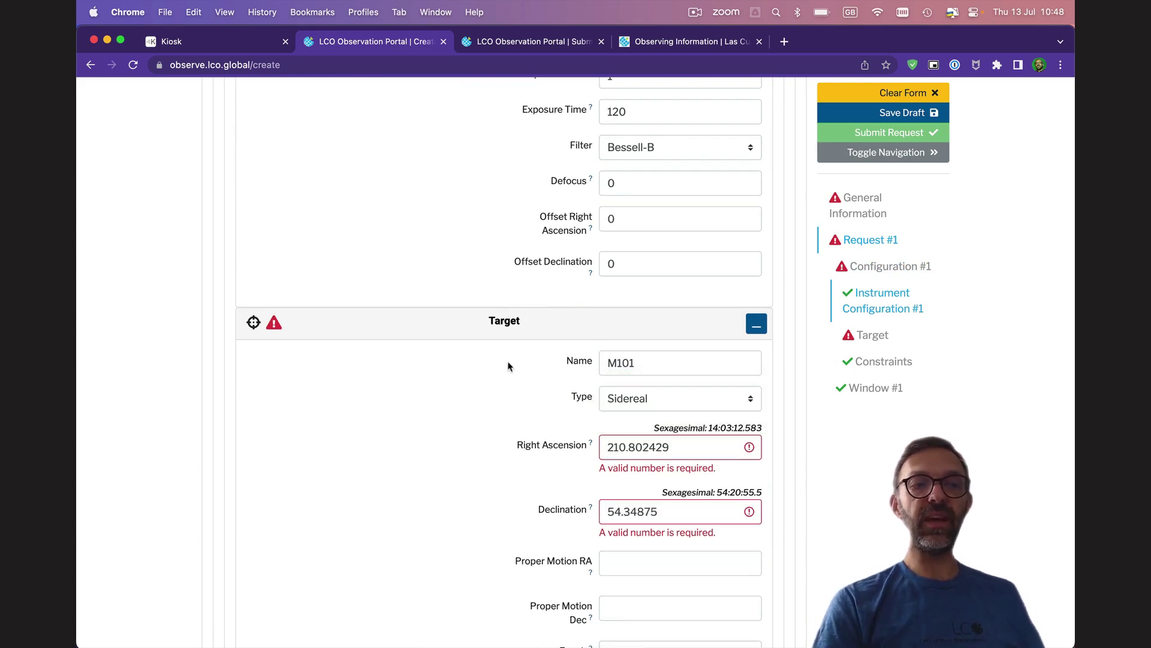
scroll(782, 478, down, 1)
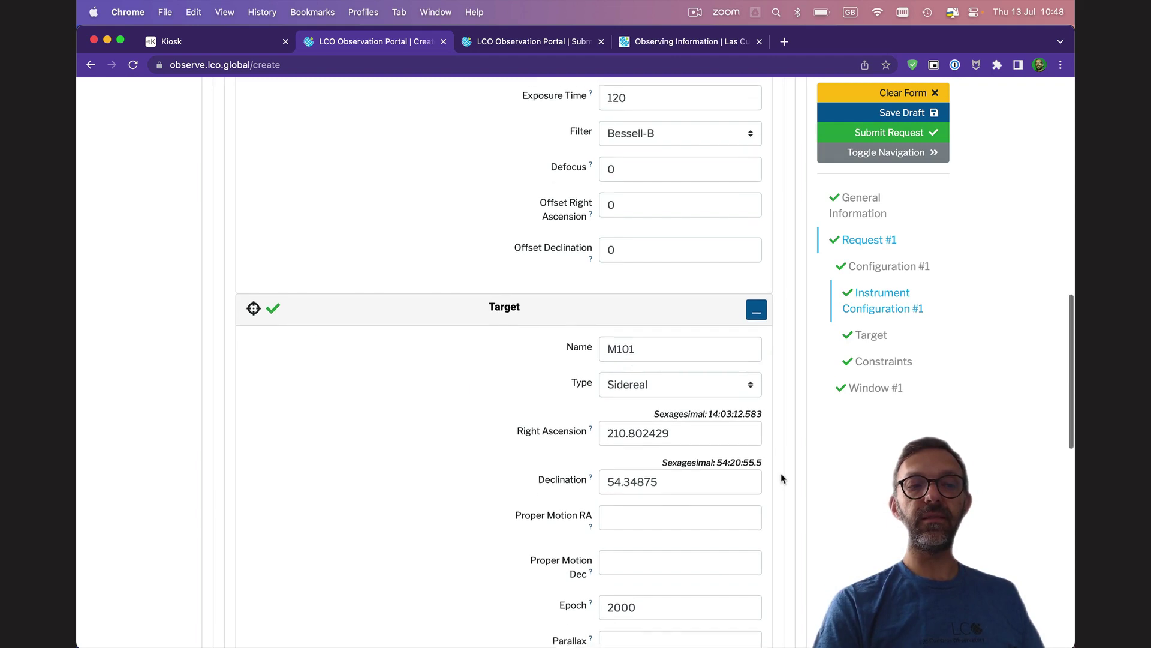
scroll(781, 478, down, 4)
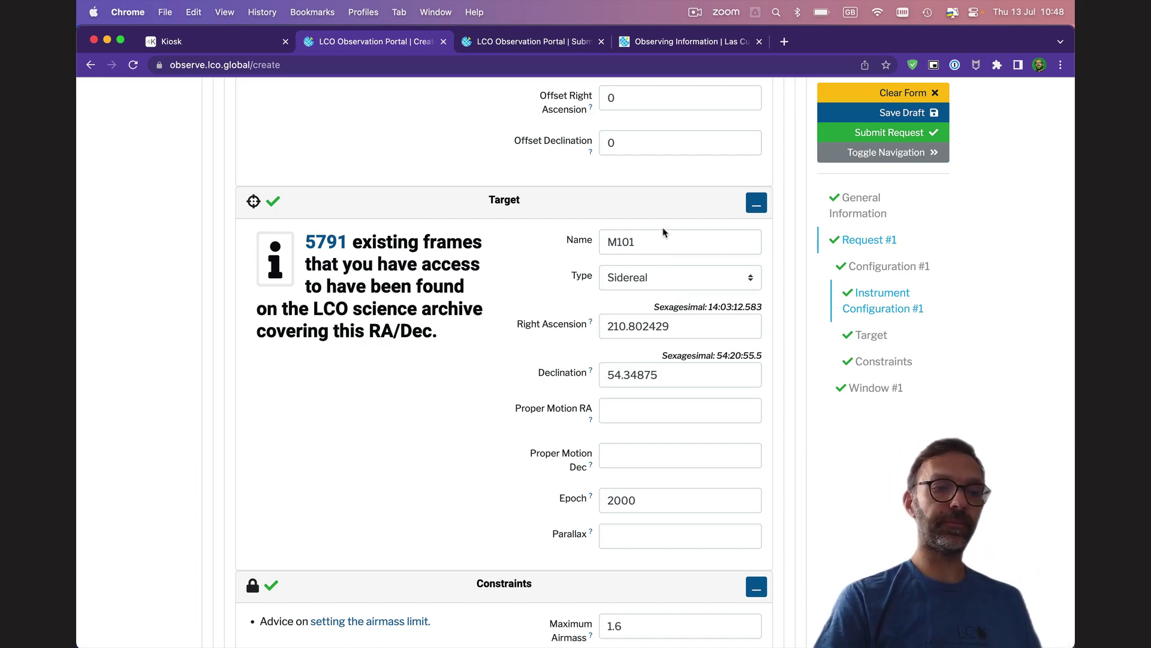
scroll(663, 232, down, 15)
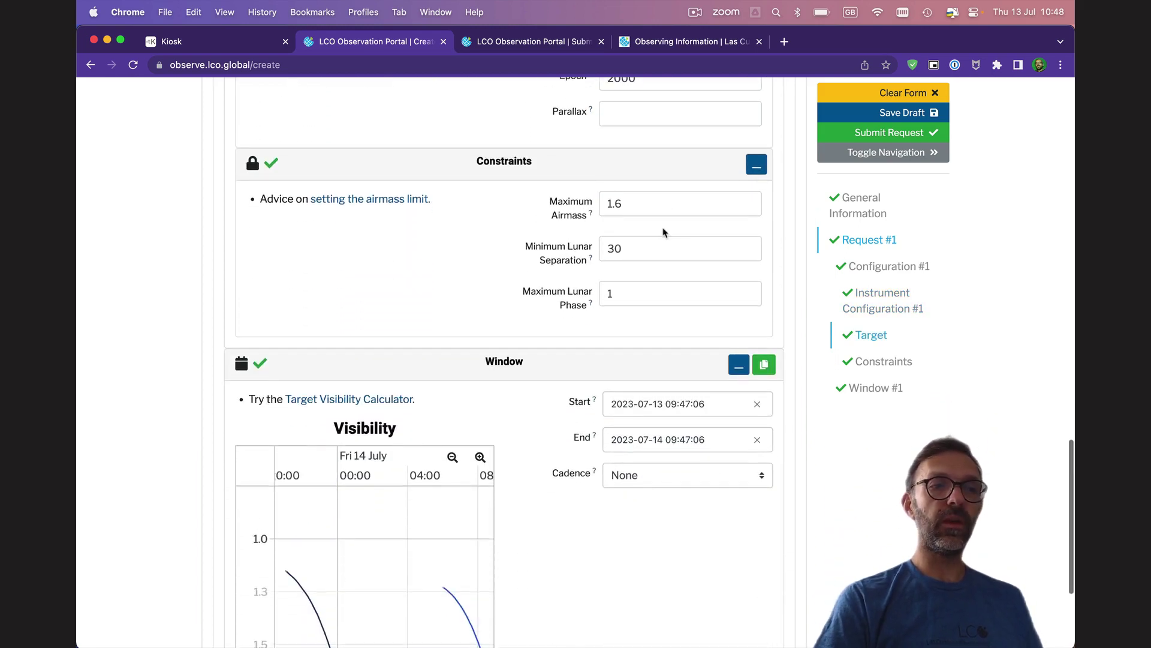
Move the window end to July 20, giving a 2023-07-13 to 2023-07-20 window.
scroll(663, 232, down, 3)
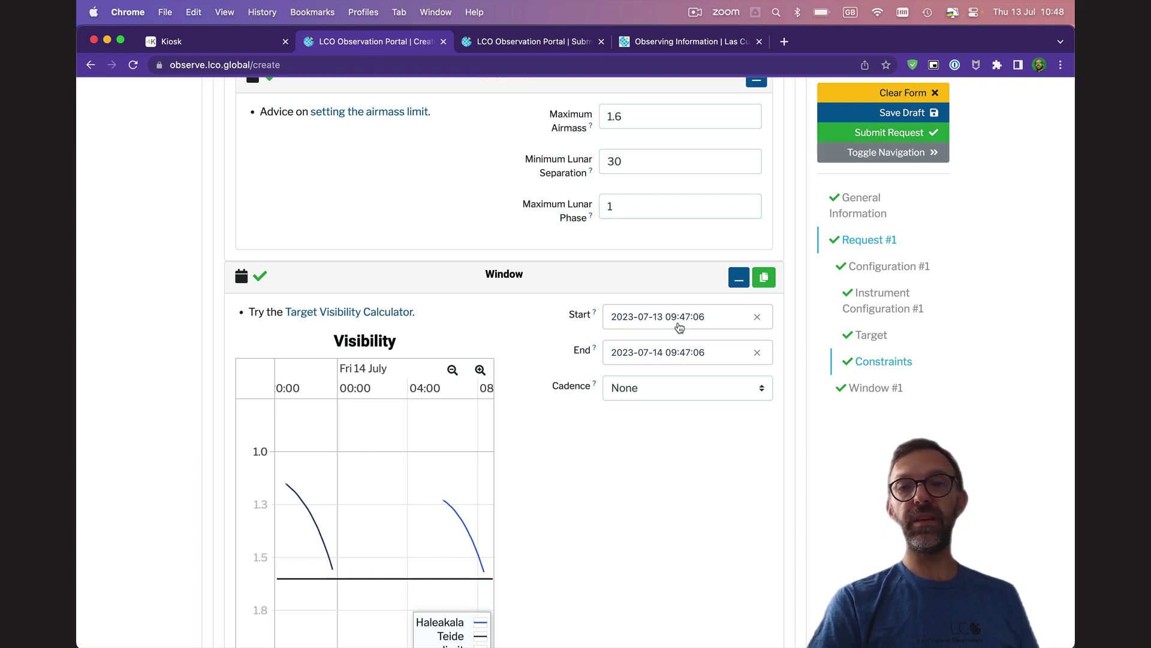
click(681, 358)
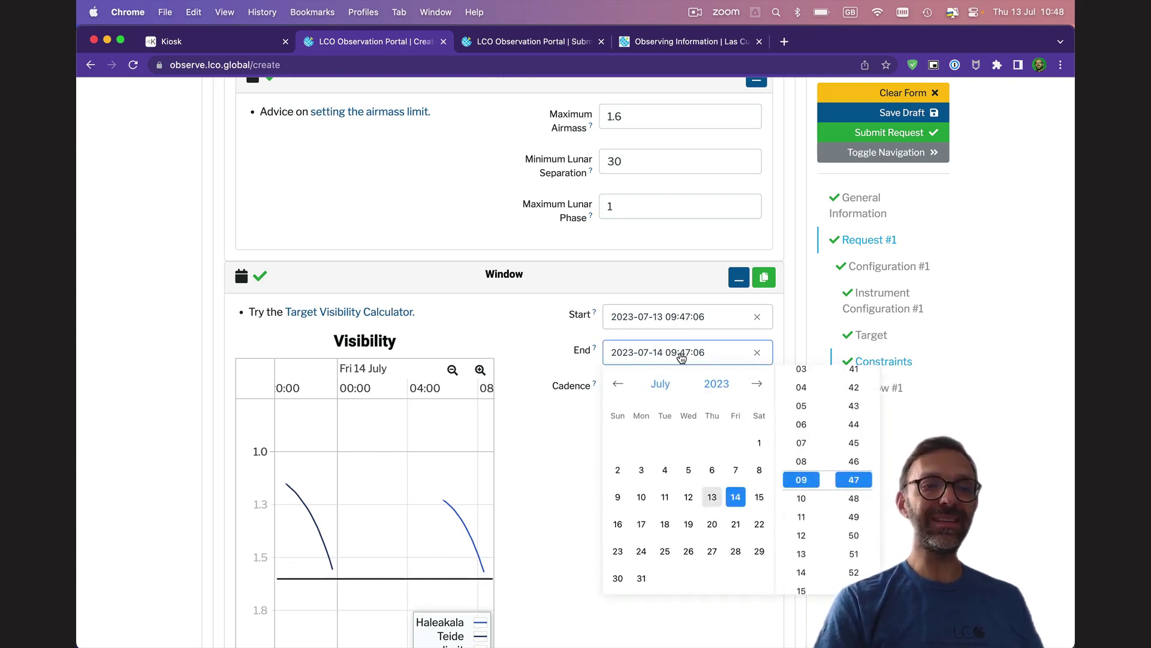
click(712, 524)
click(553, 461)
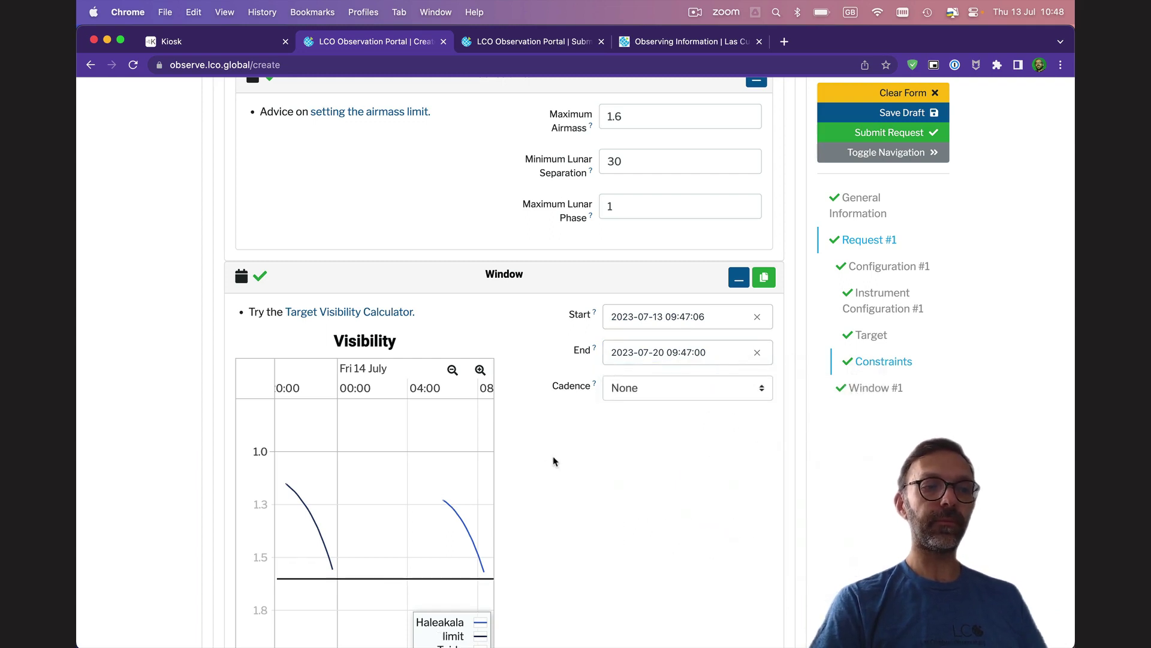
scroll(553, 461, down, 3)
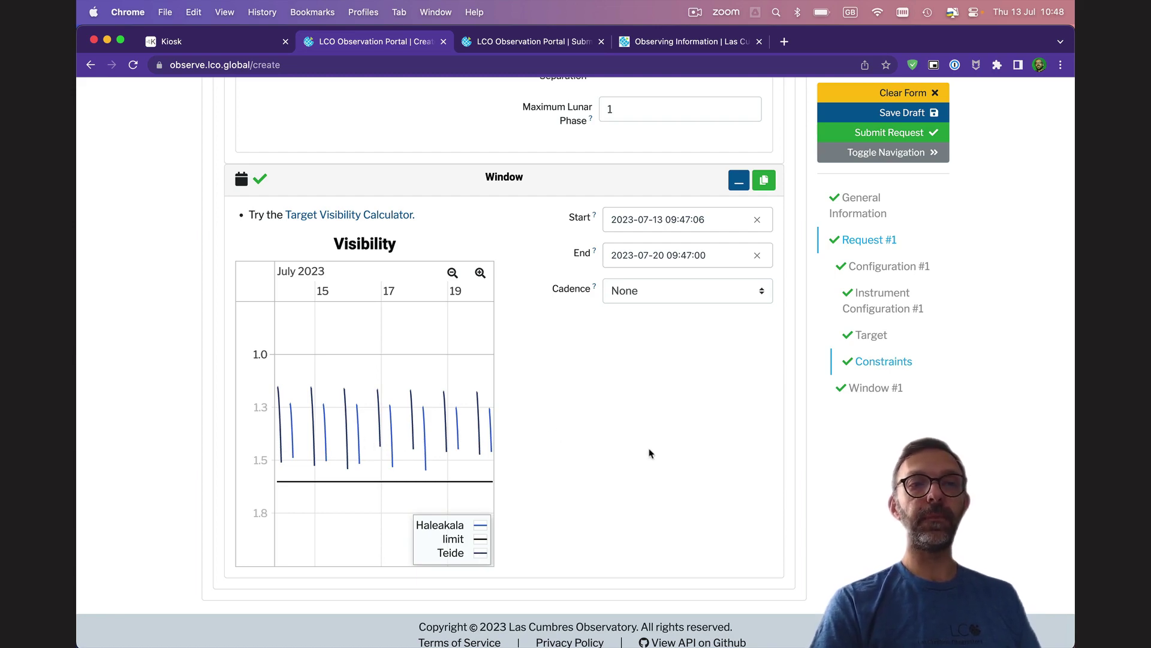
Submit and confirm the M101 request, creating pending RequestGroup 1743950.
scroll(968, 268, up, 10)
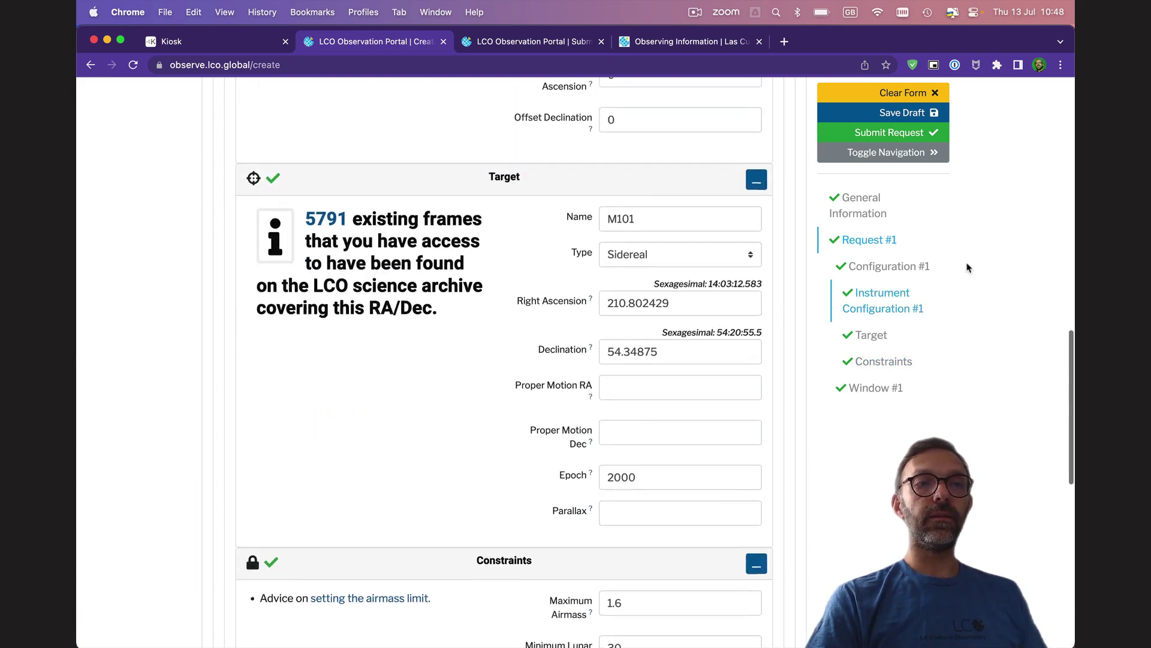
scroll(968, 268, up, 8)
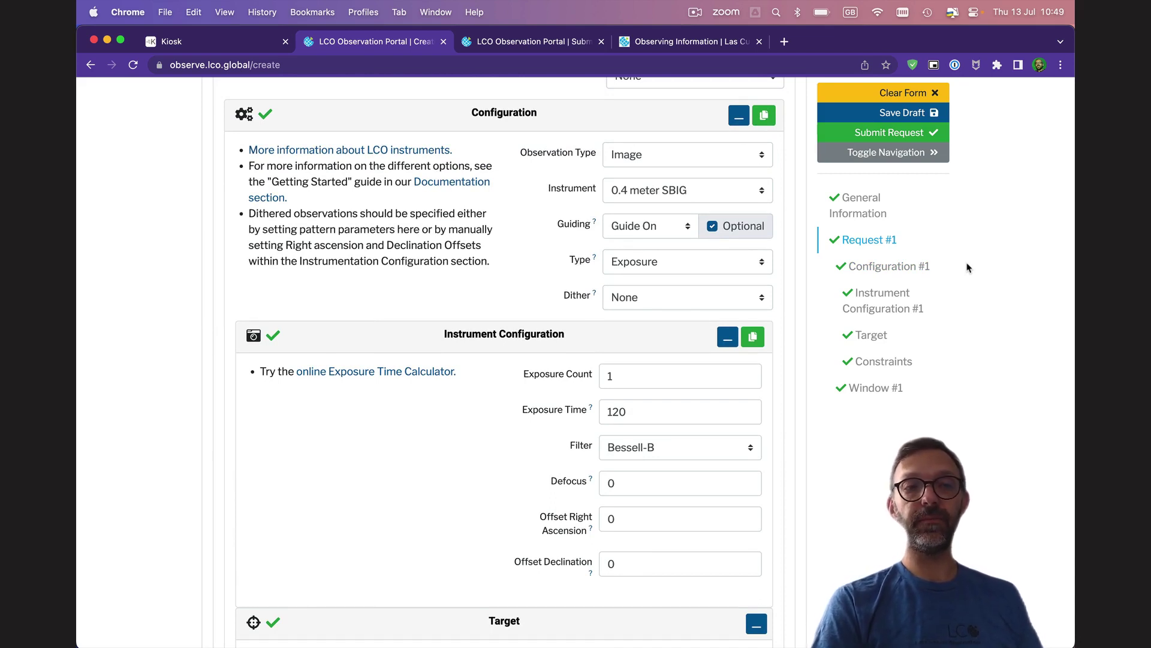
scroll(967, 266, up, 1)
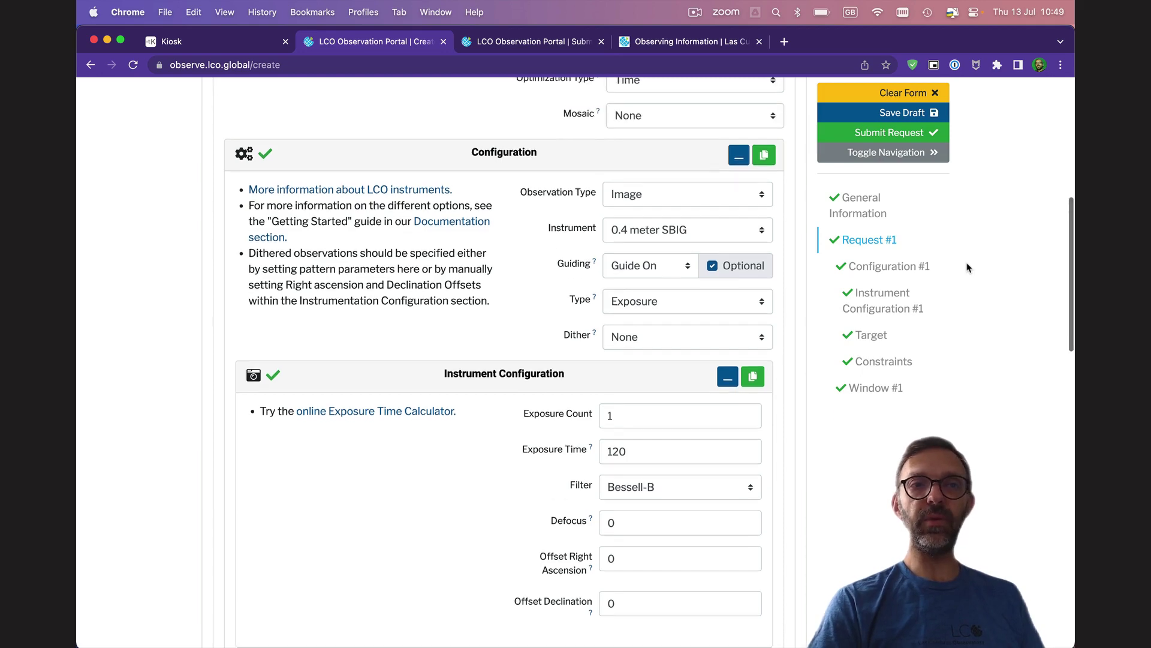
click(884, 134)
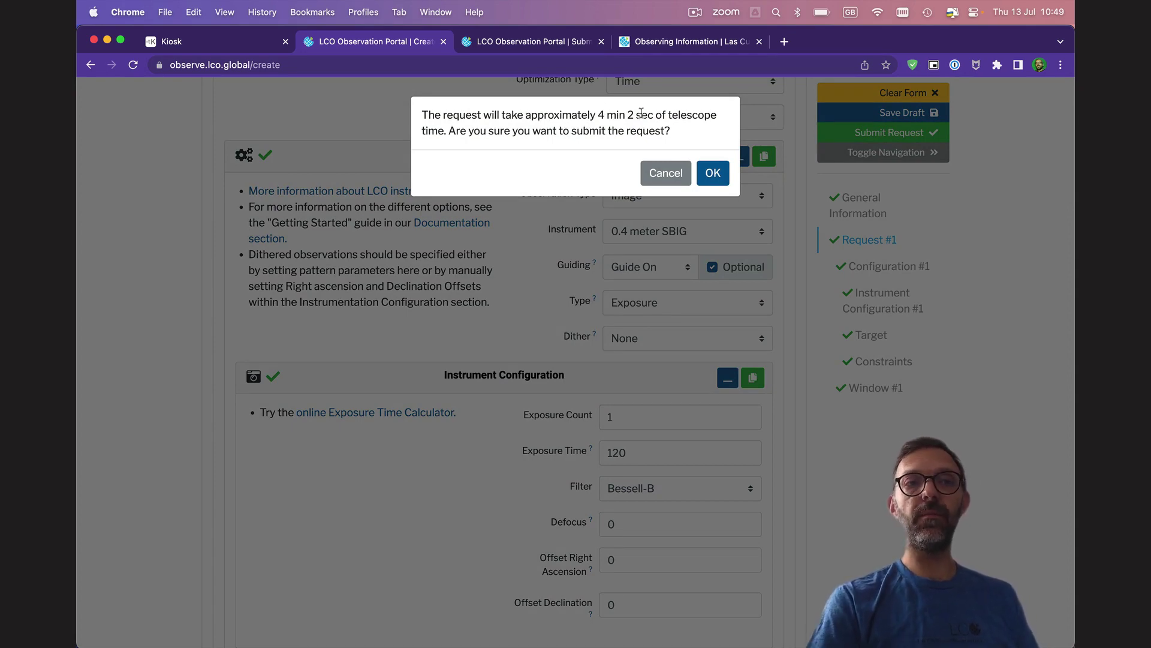
click(714, 176)
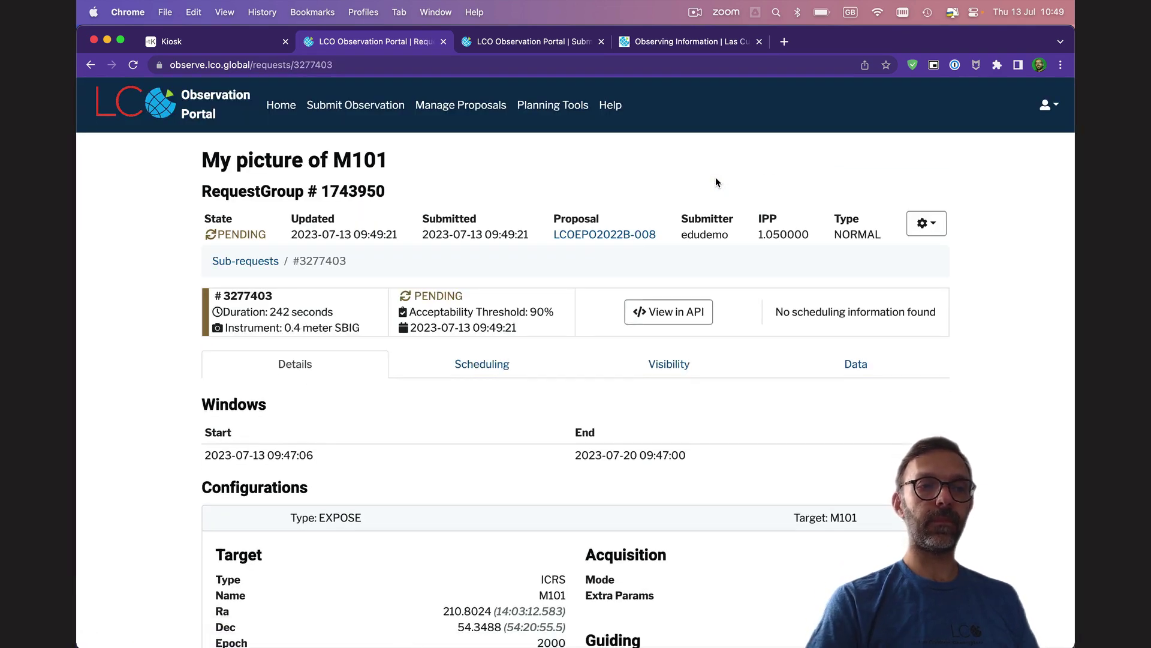
scroll(715, 178, down, 4)
scroll(715, 177, down, 3)
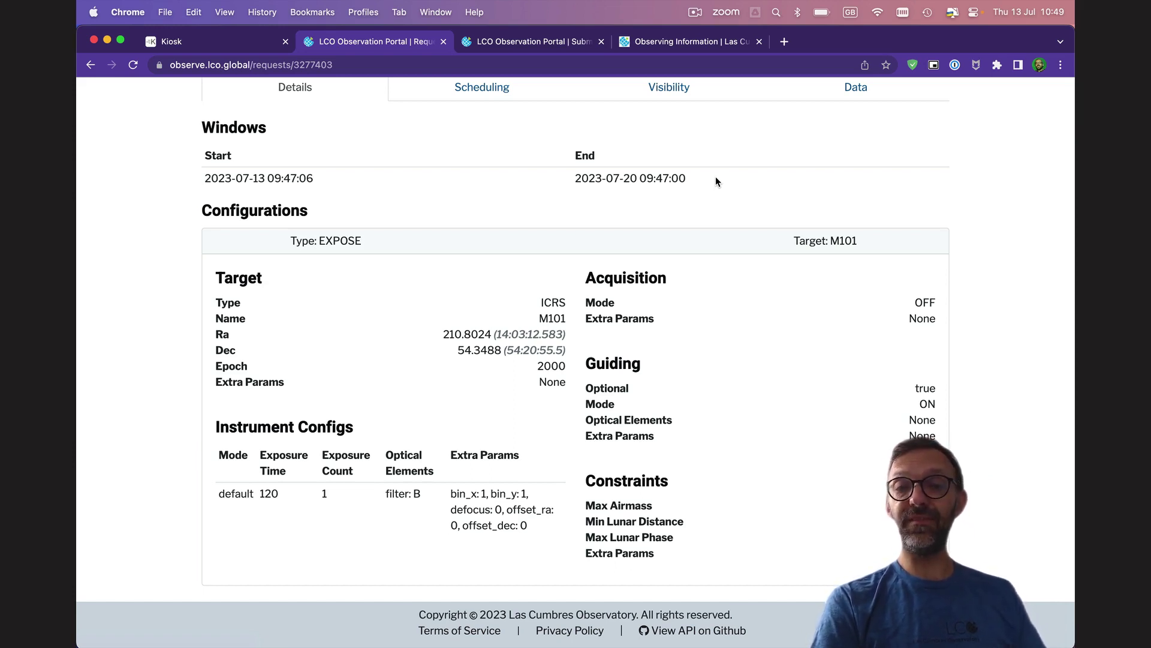
scroll(715, 180, up, 10)
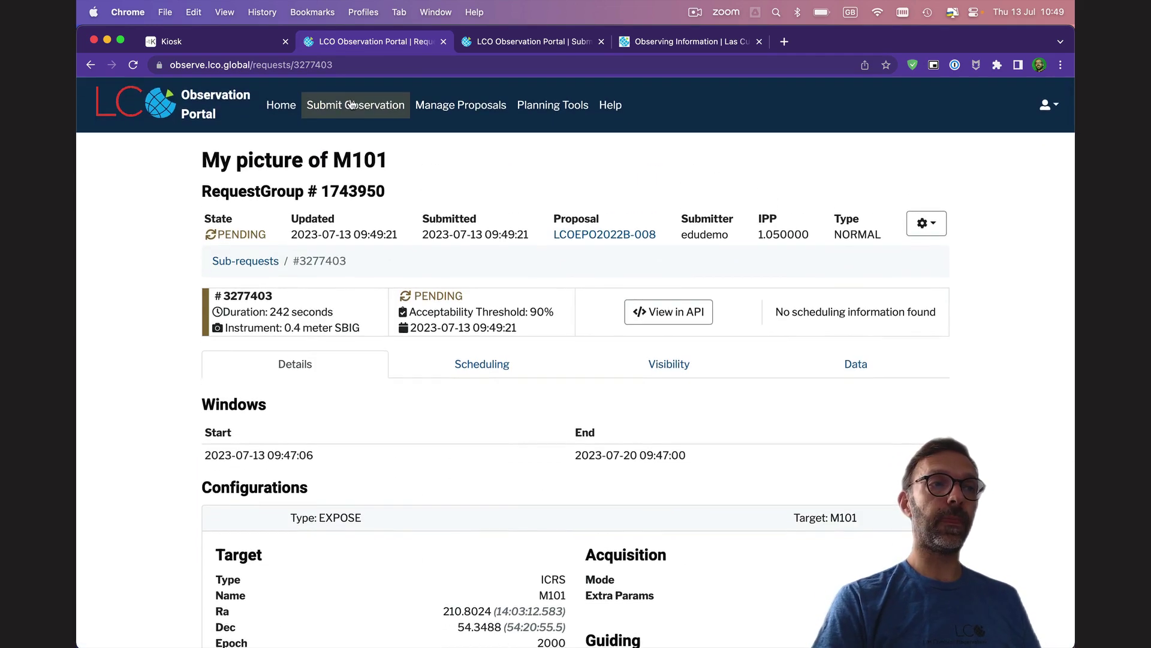
Start a new request named 'Asteroid' under the Global Sky Clubs proposal.
click(353, 105)
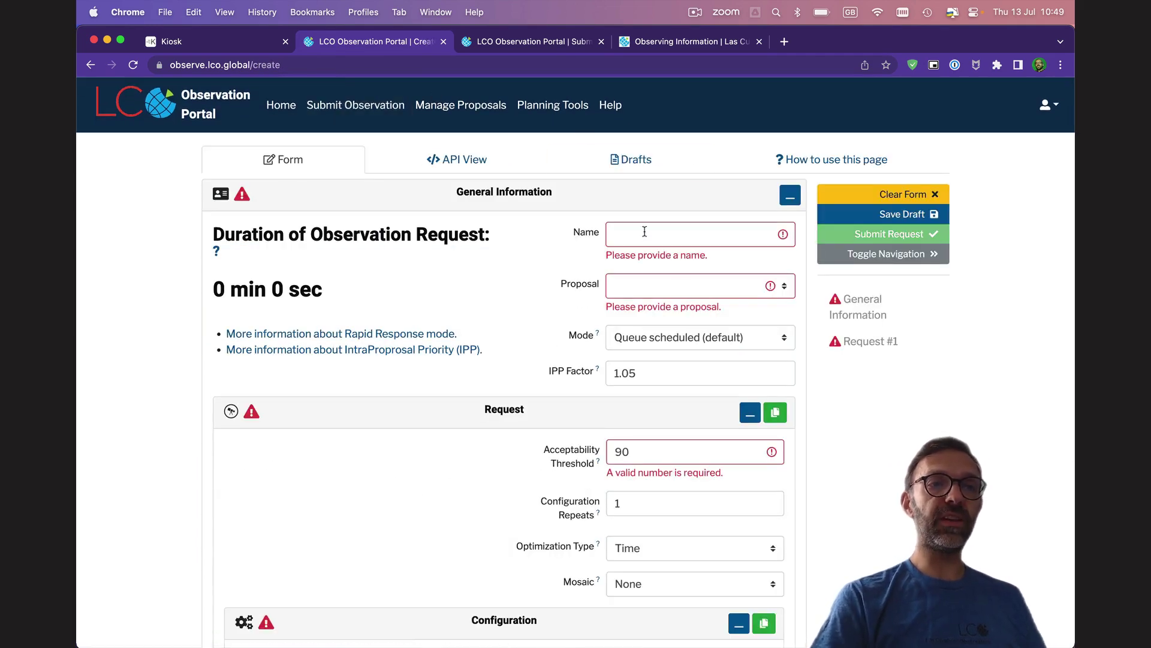
click(644, 233)
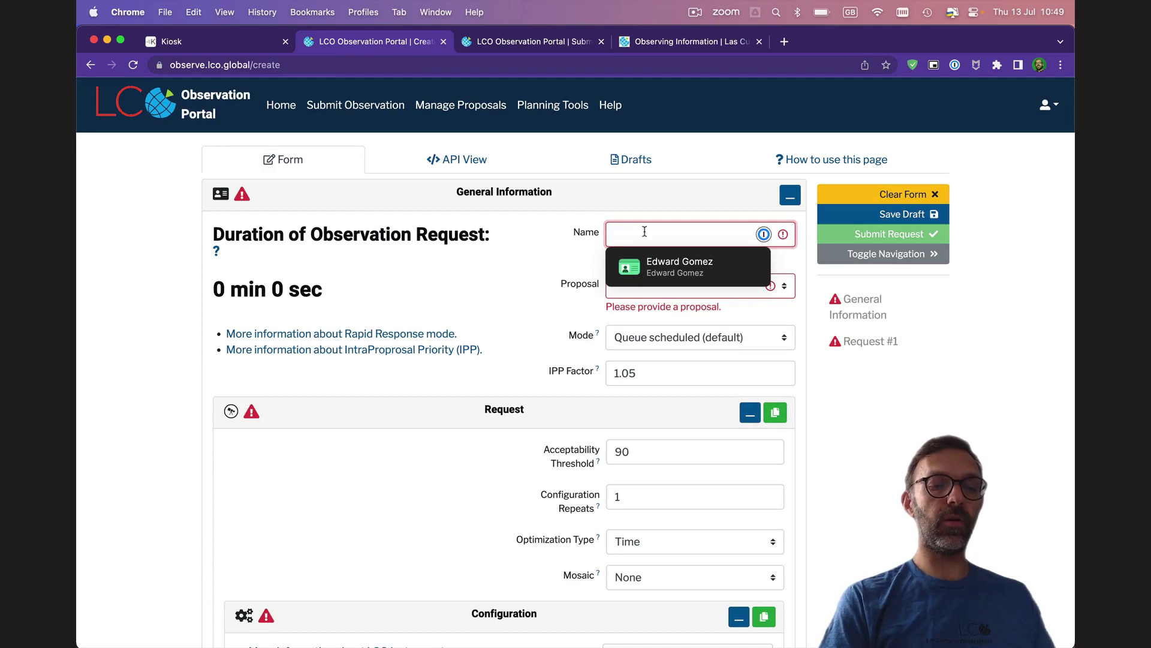
text(Asteroid)
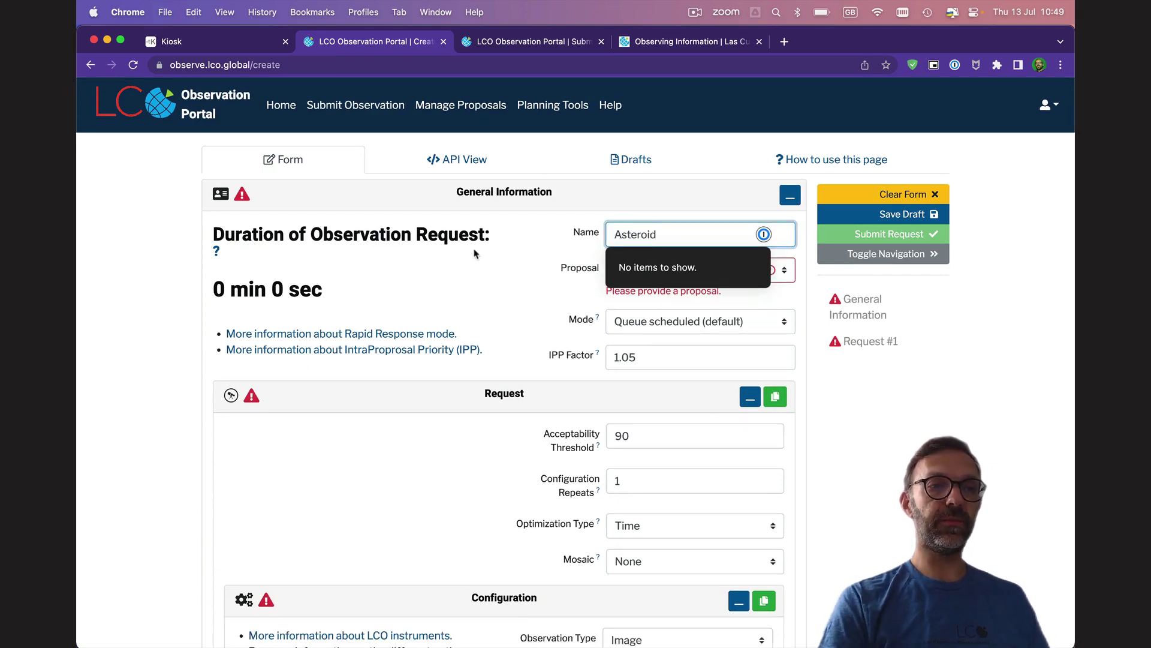
click(668, 270)
click(670, 289)
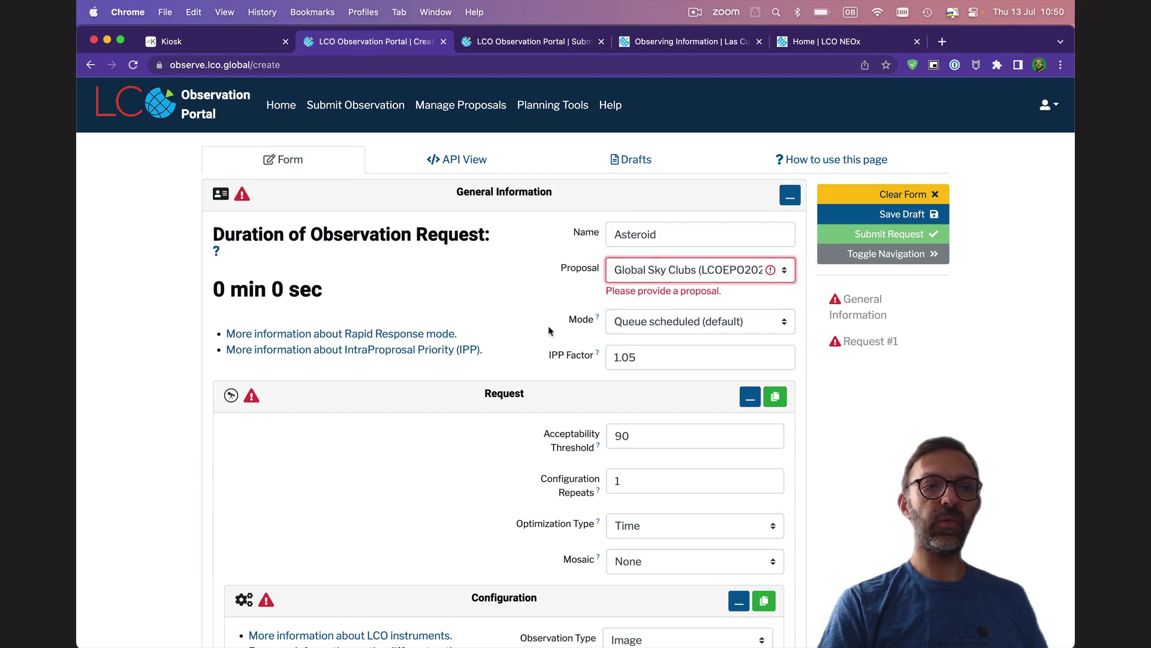
Set the instrument configuration to a 30-second exposure with the PanSTARRS-w filter.
scroll(550, 331, down, 6)
scroll(549, 331, down, 5)
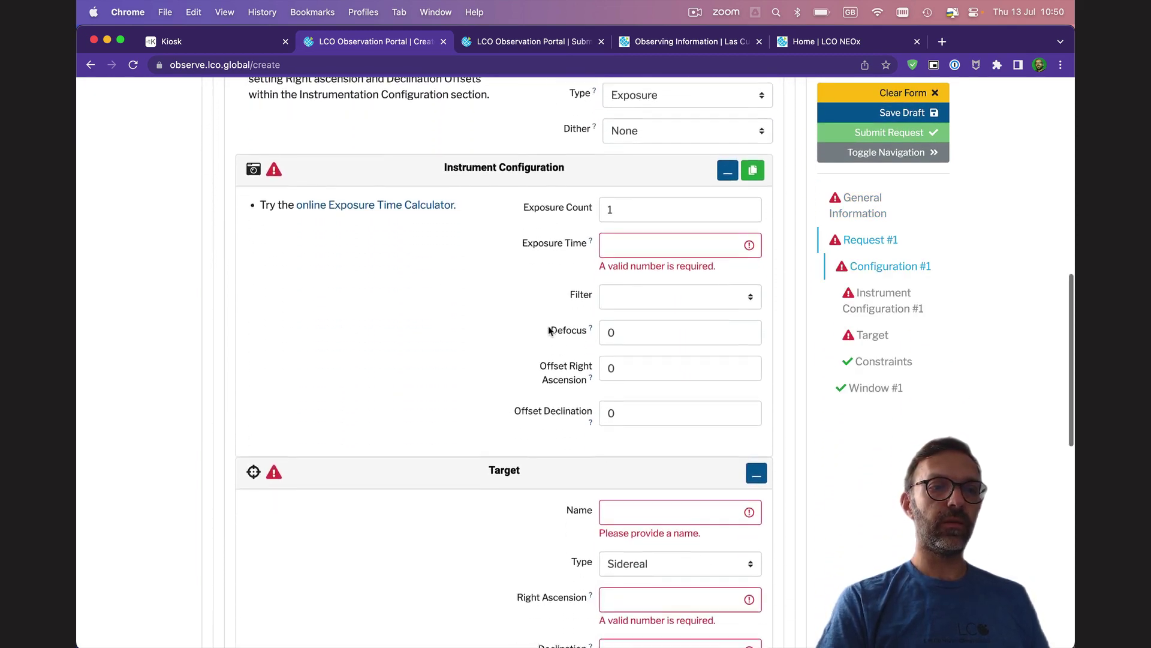
scroll(549, 331, down, 1)
click(690, 201)
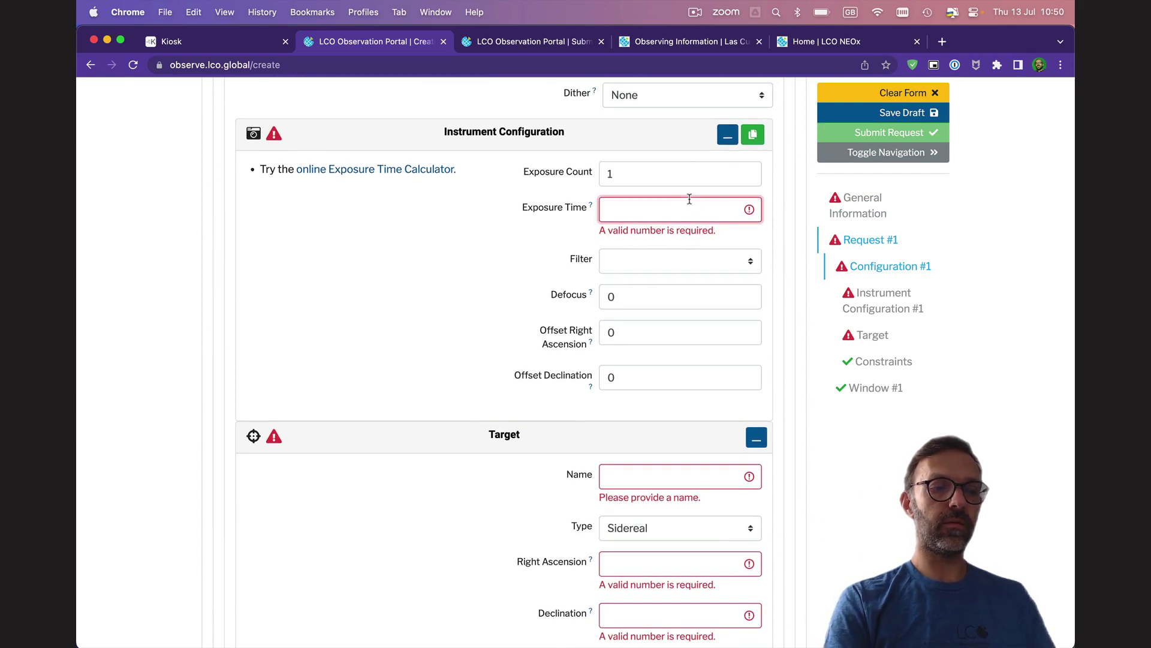
text(30)
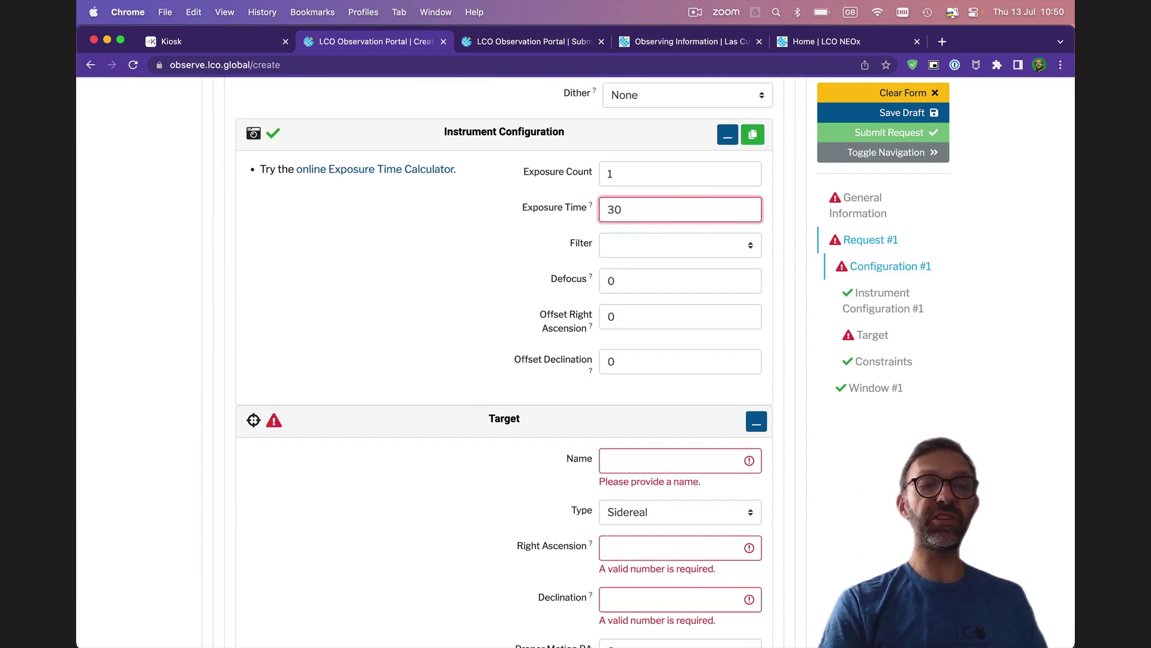
click(685, 245)
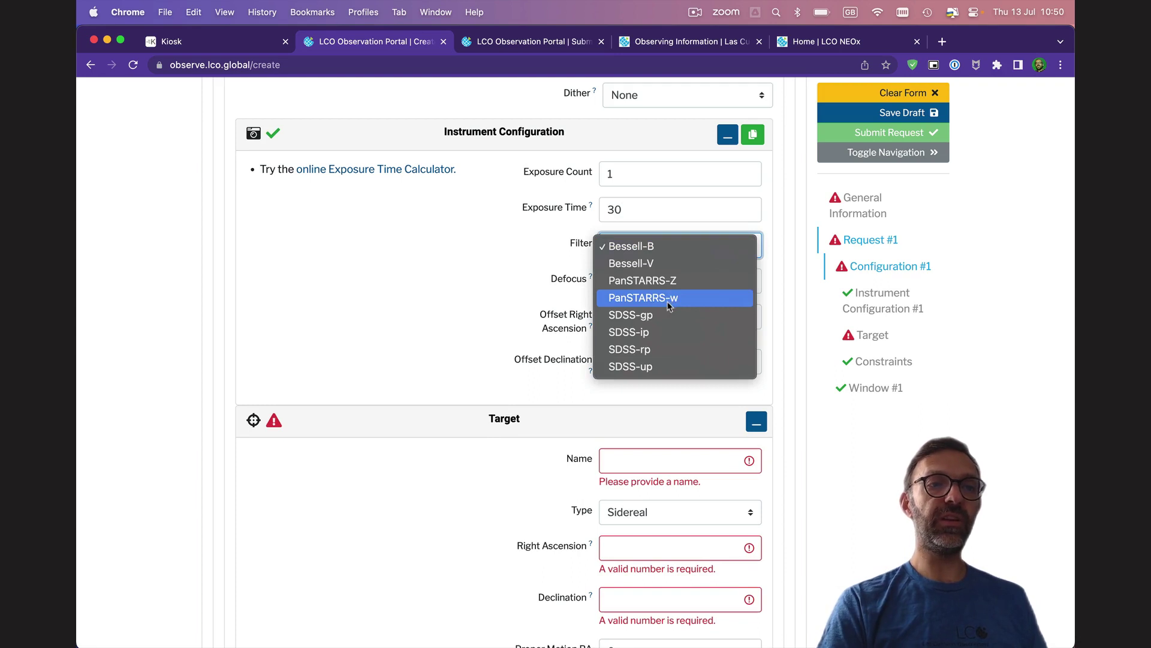
click(646, 298)
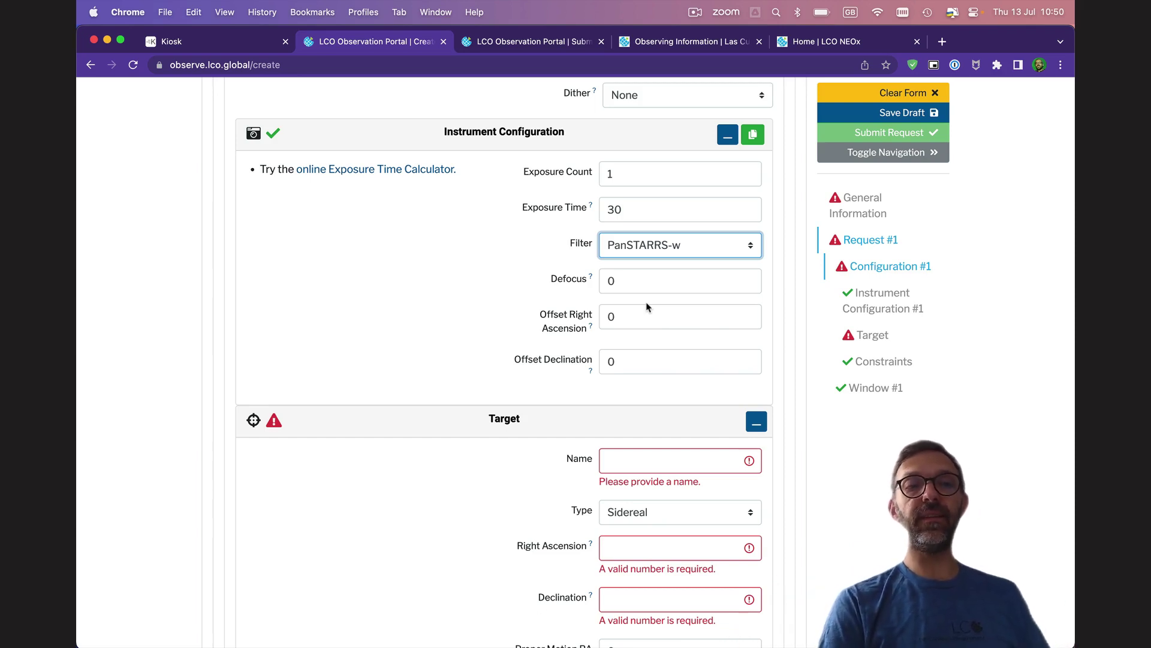
Set a non-sidereal target named 2023 NA1, trimming leading spaces so its orbital elements auto-fill.
scroll(646, 307, down, 3)
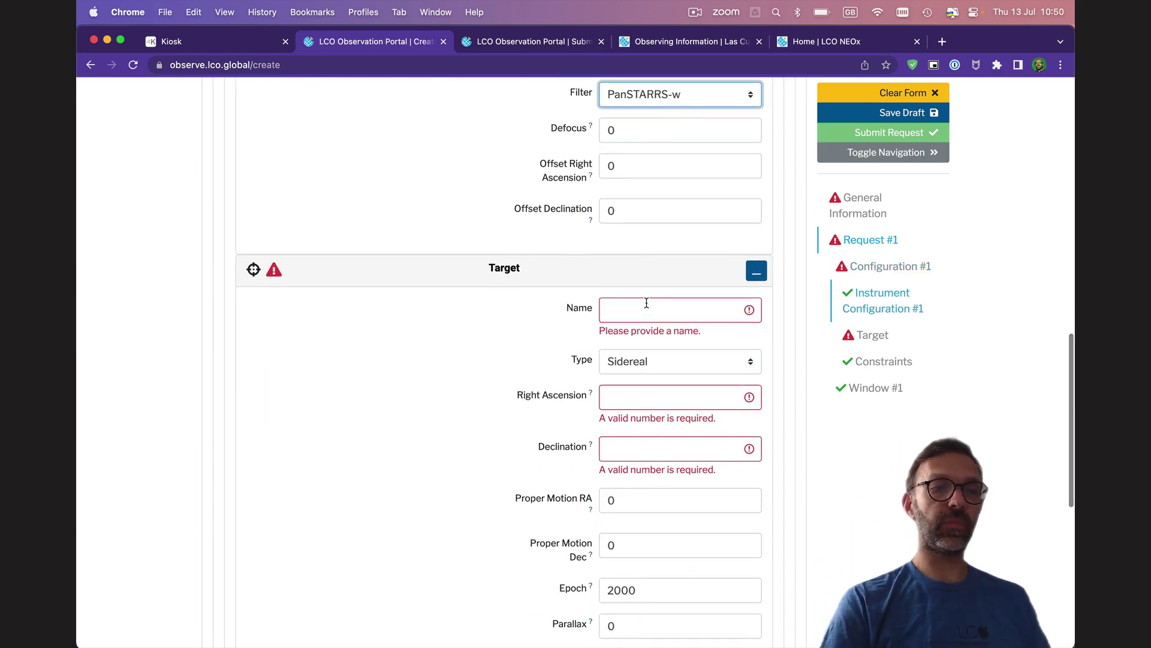
click(641, 367)
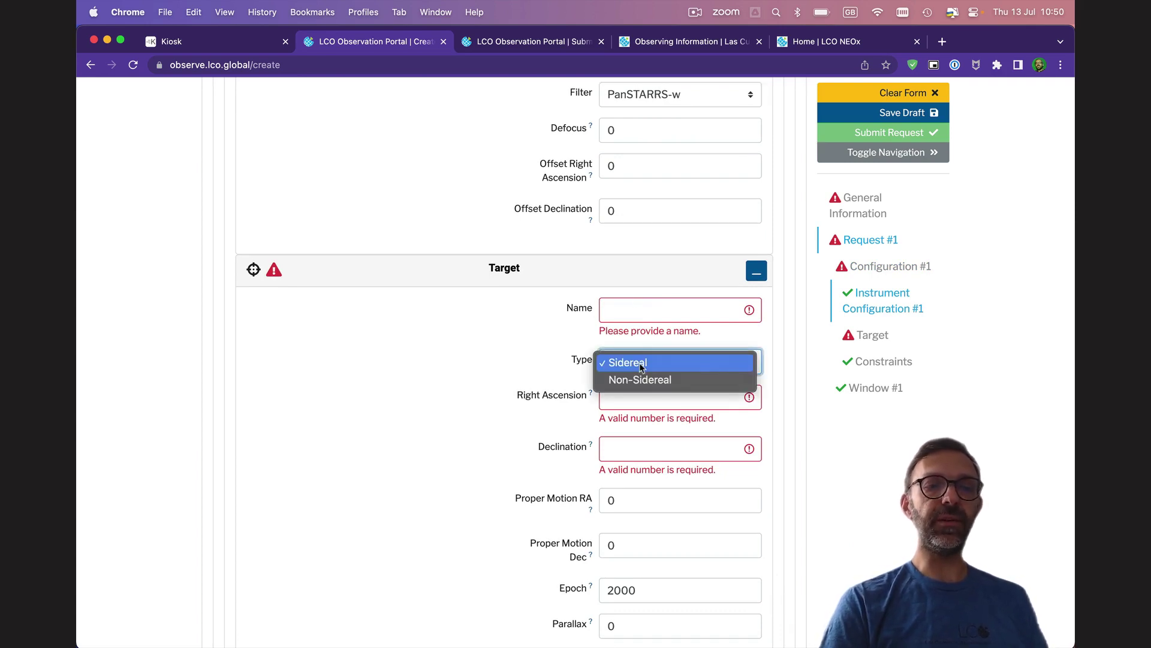
click(643, 379)
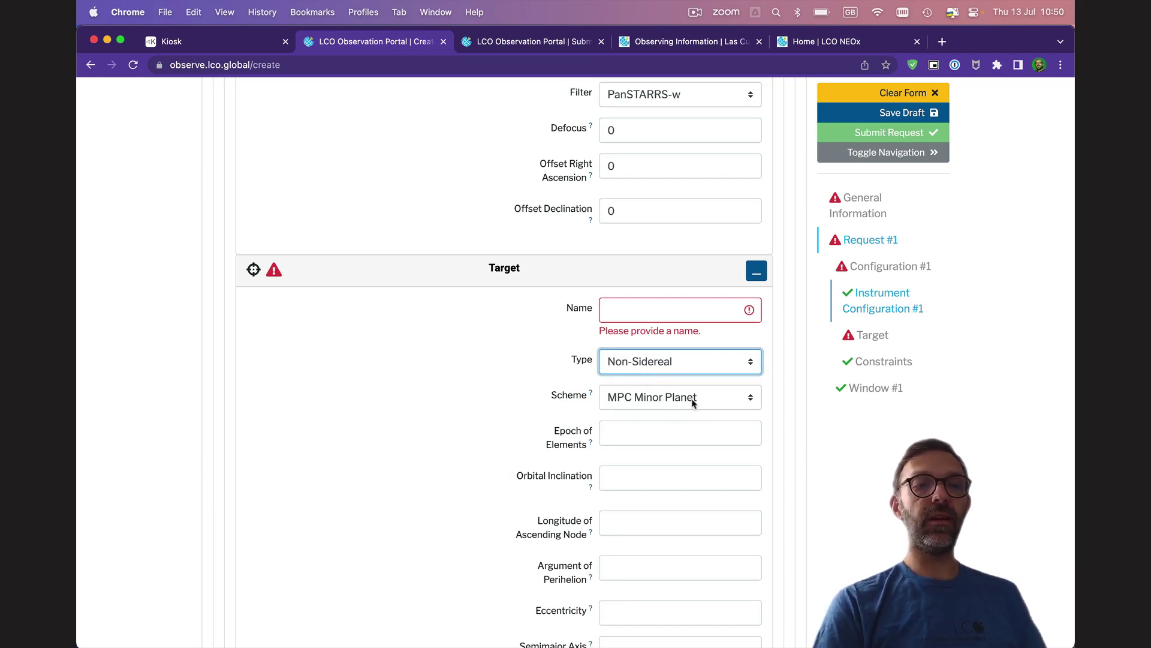
click(687, 313)
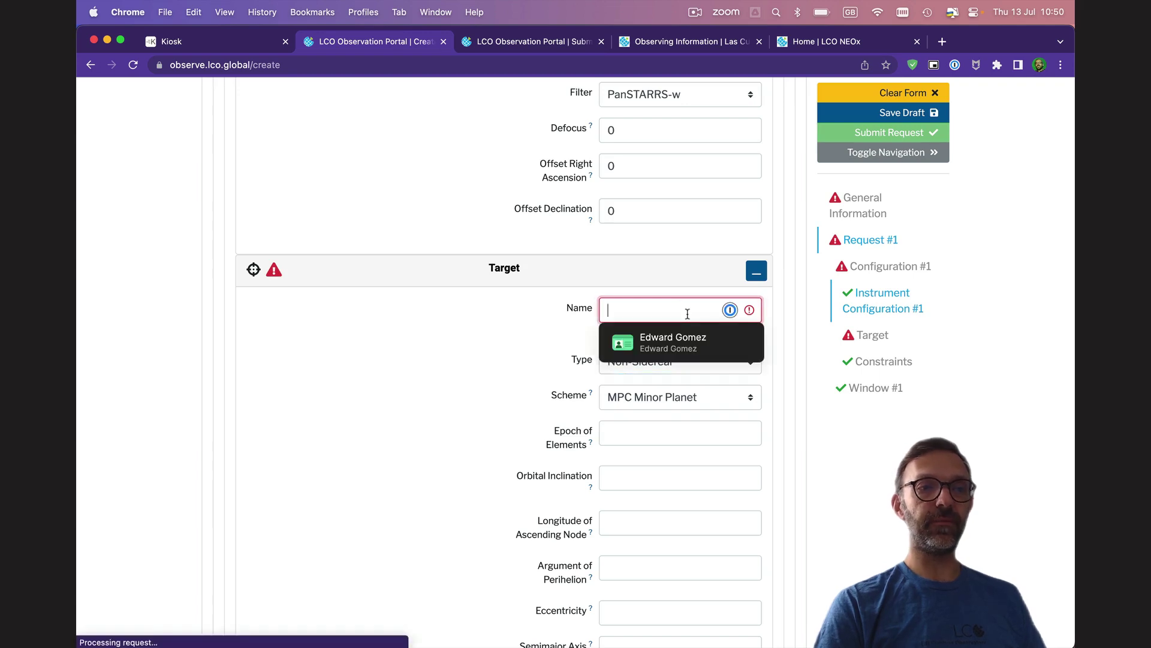
text(2023 NA1)
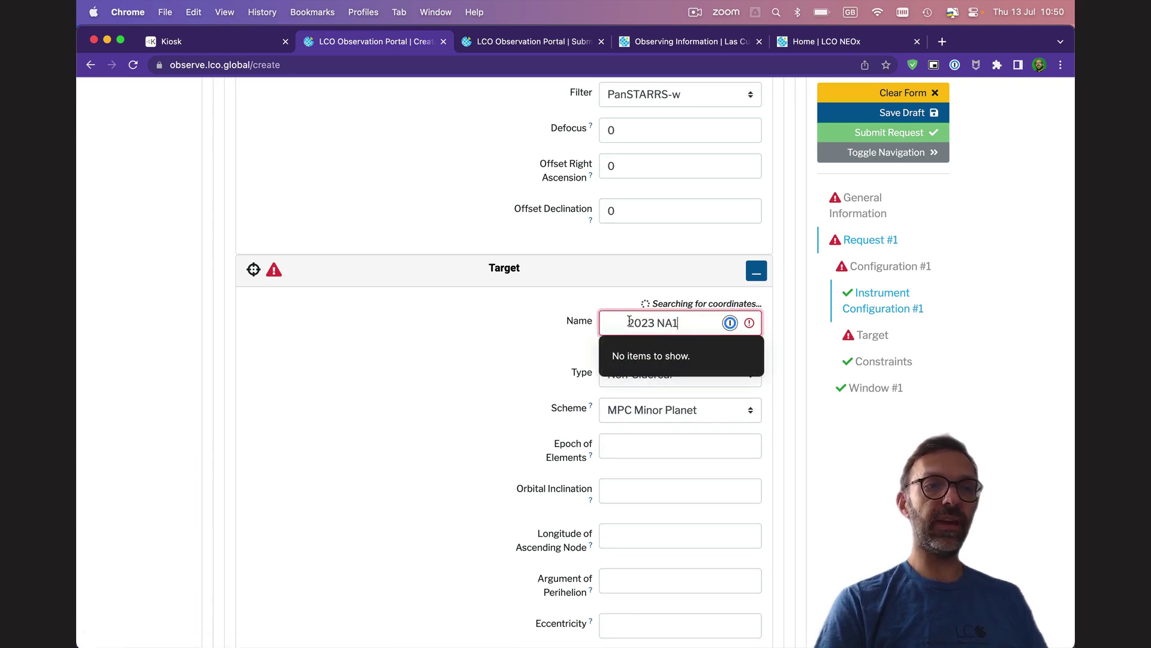
drag(628, 322, 595, 326)
key(BackSpace)
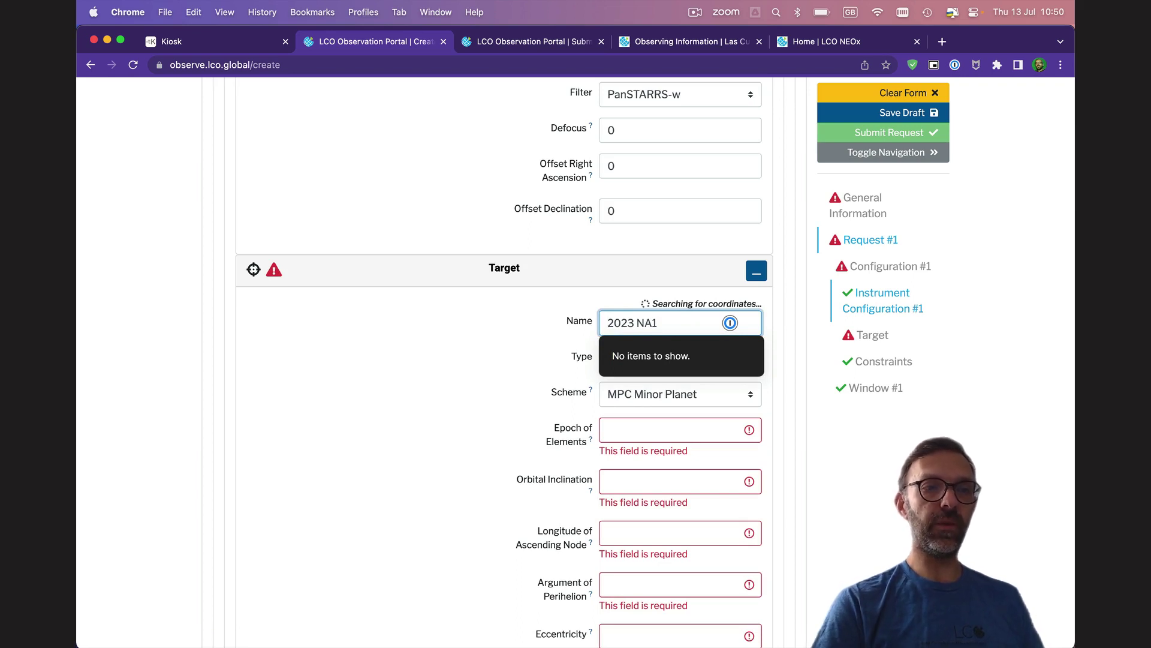
click(696, 327)
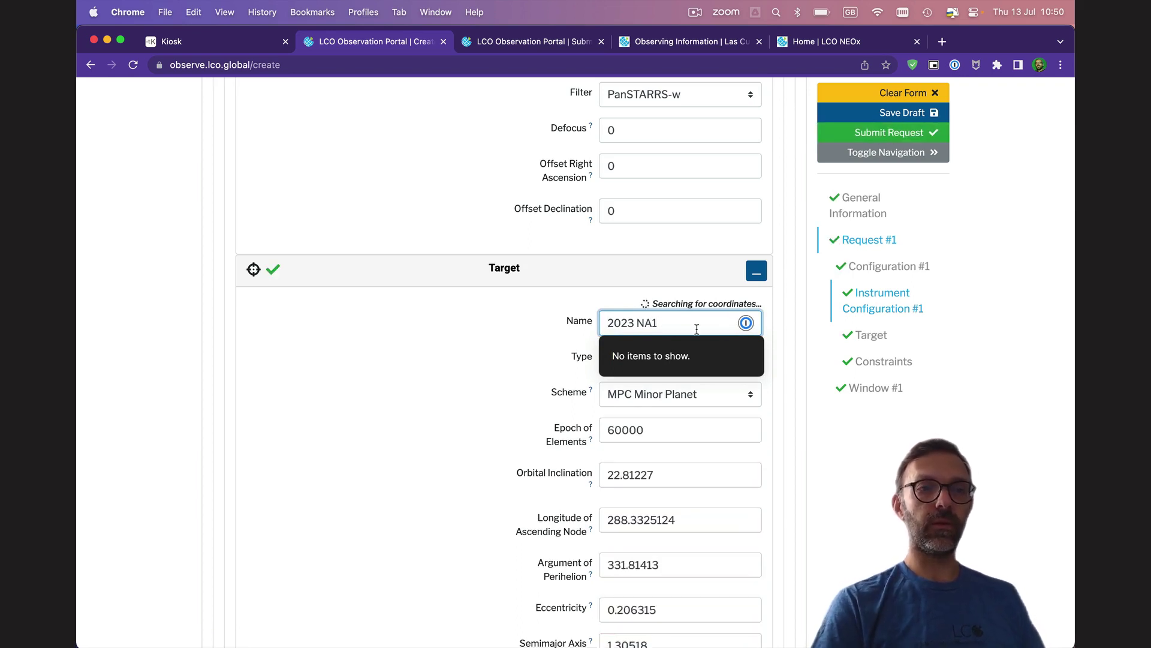
click(804, 391)
scroll(804, 391, down, 3)
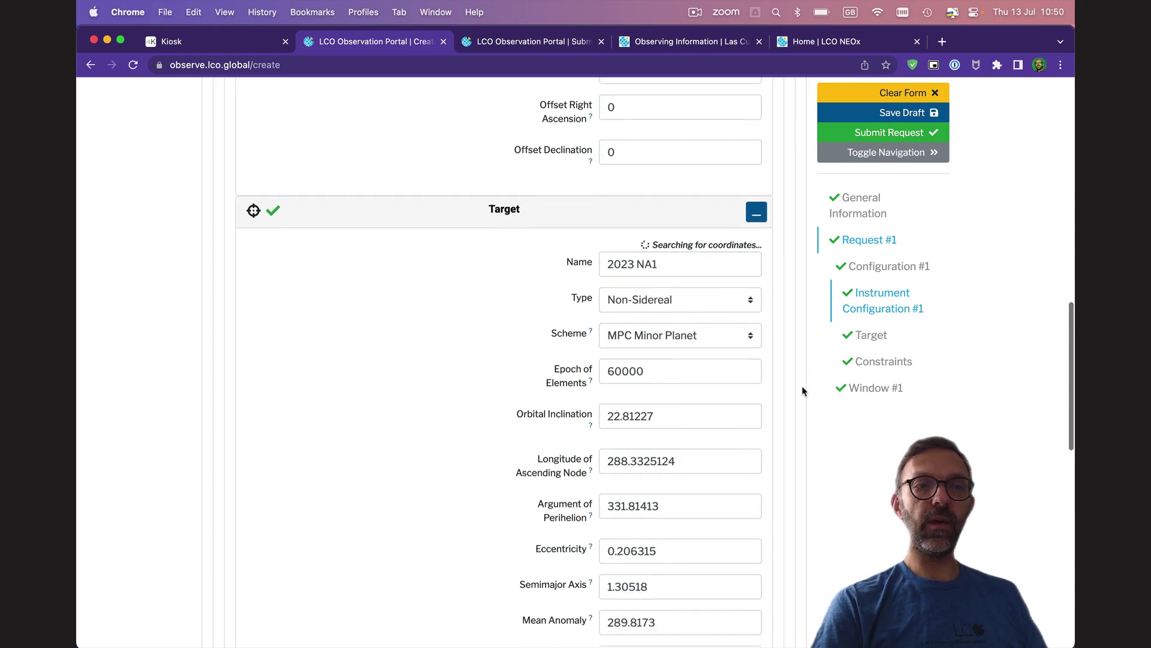
scroll(804, 391, down, 2)
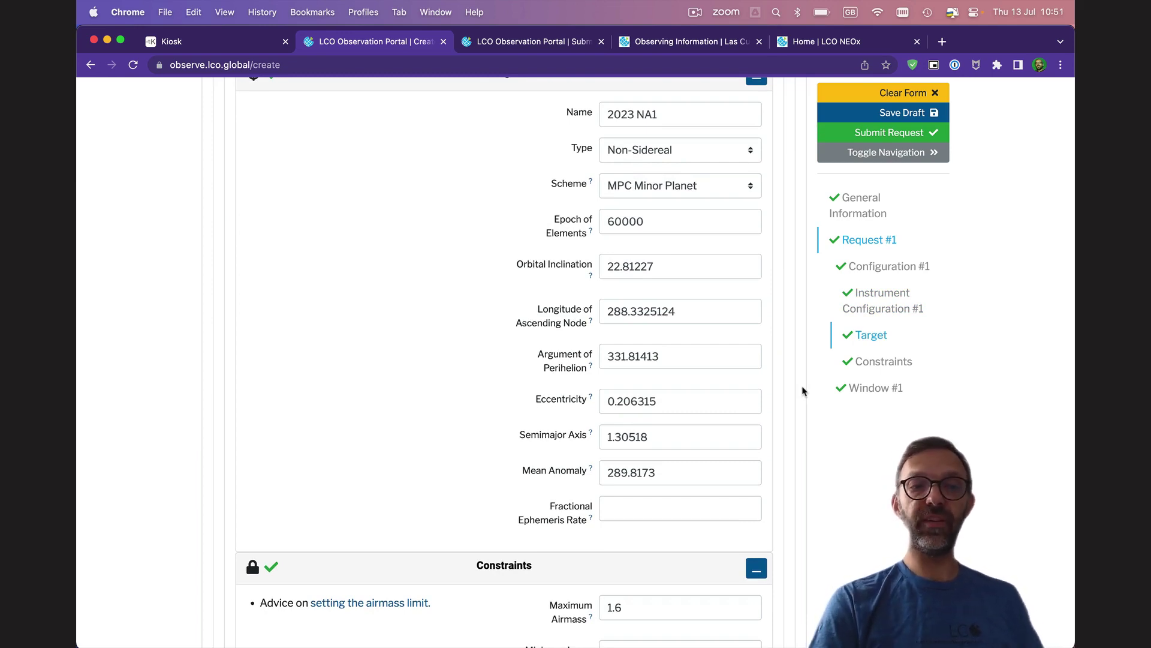
Change the exposure count from 1 to 3.
scroll(804, 391, down, 10)
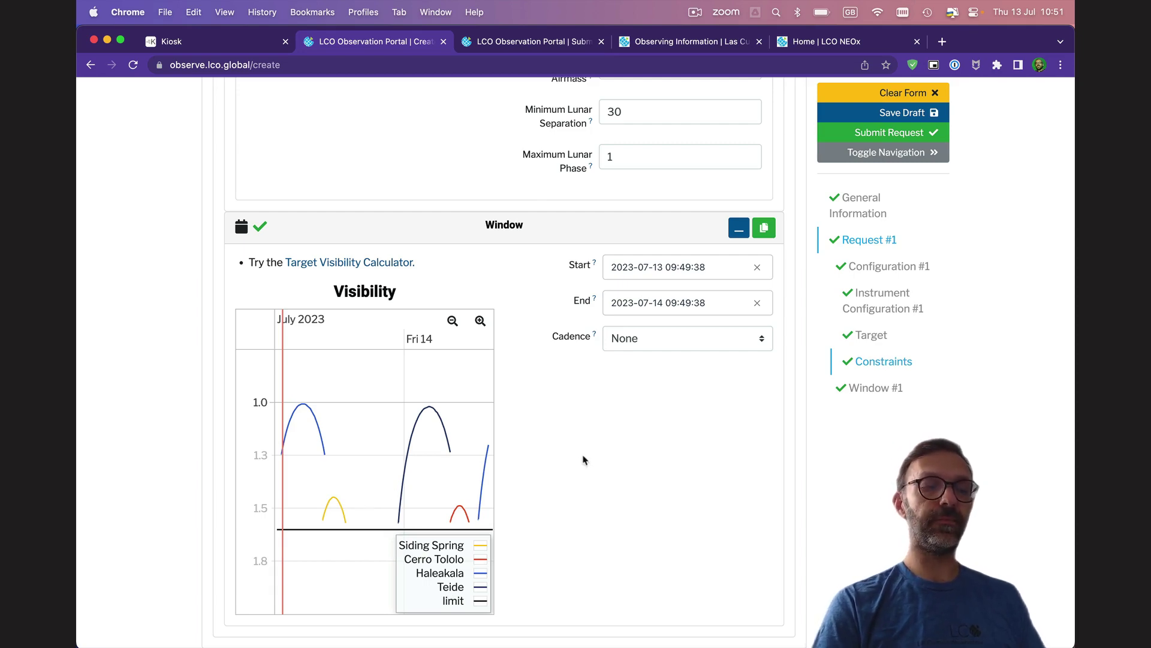
scroll(583, 460, up, 15)
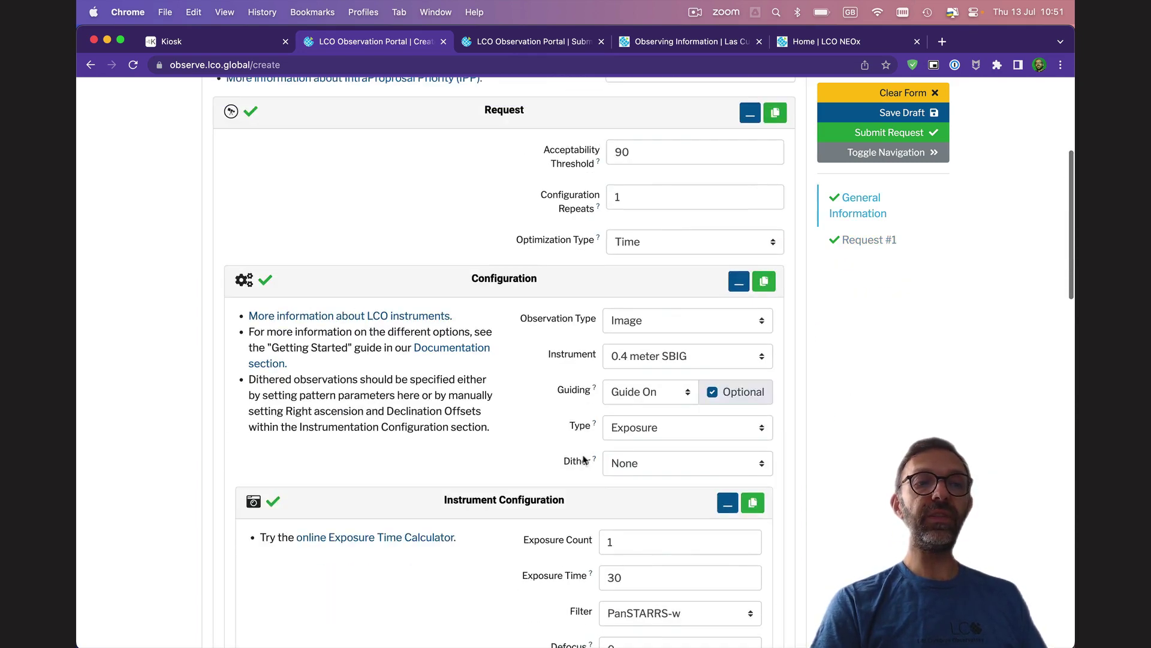
scroll(584, 459, down, 5)
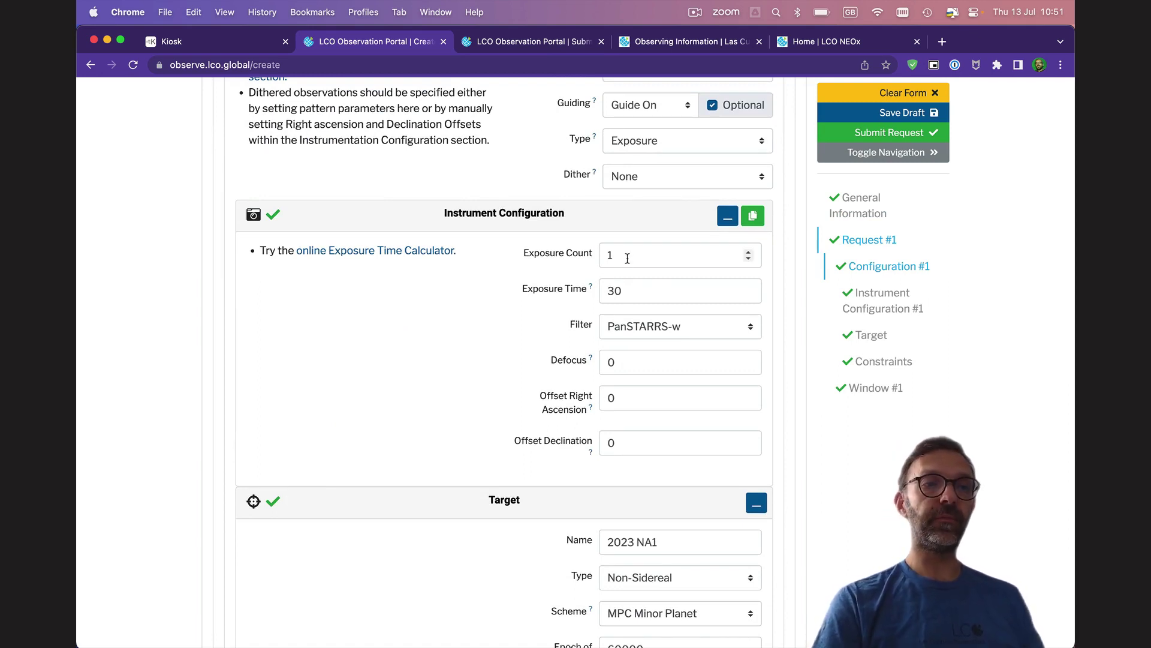
drag(624, 255, 602, 257)
text(3)
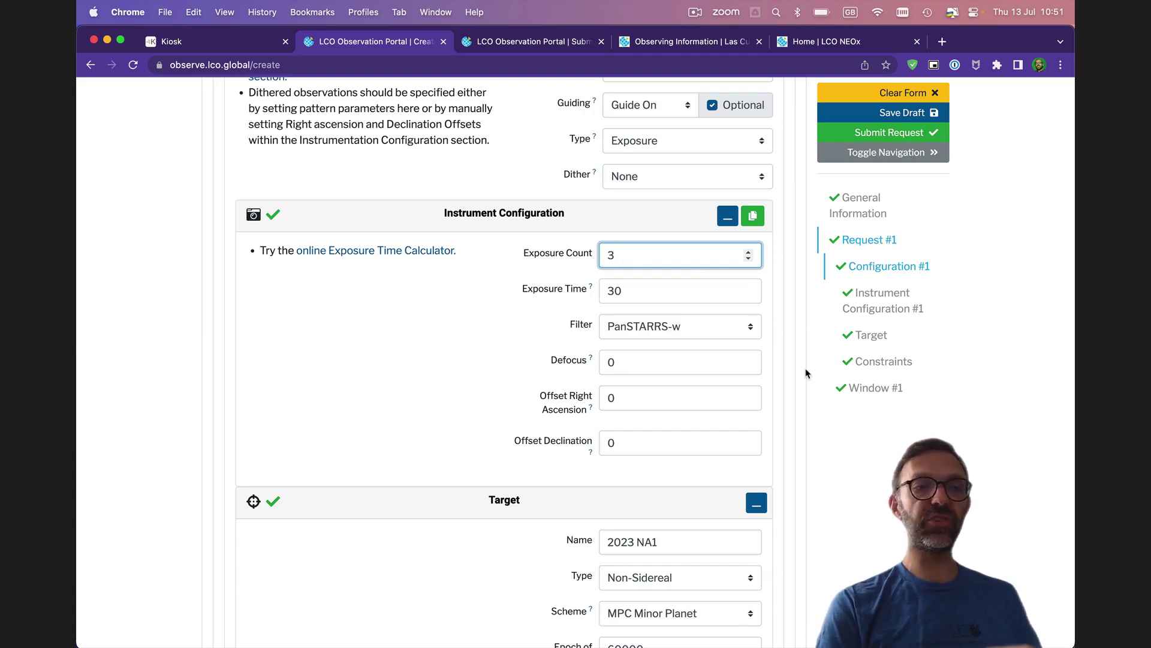
Move the observing window end date to 16 July 2023.
scroll(807, 373, down, 12)
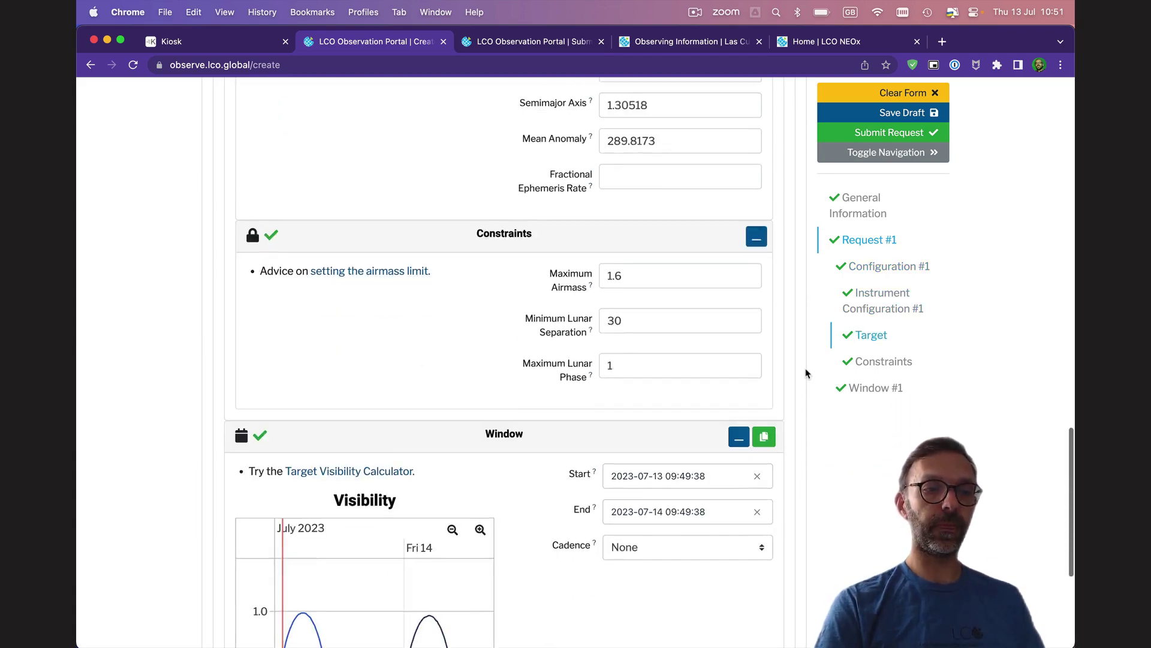
scroll(806, 373, down, 3)
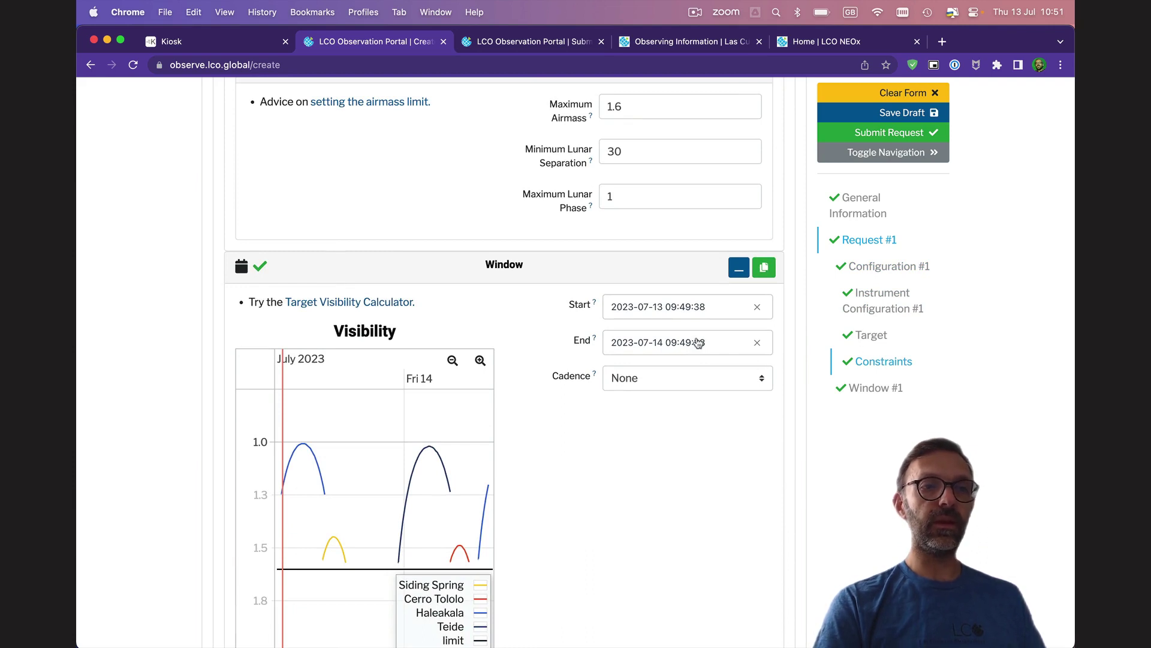
click(698, 342)
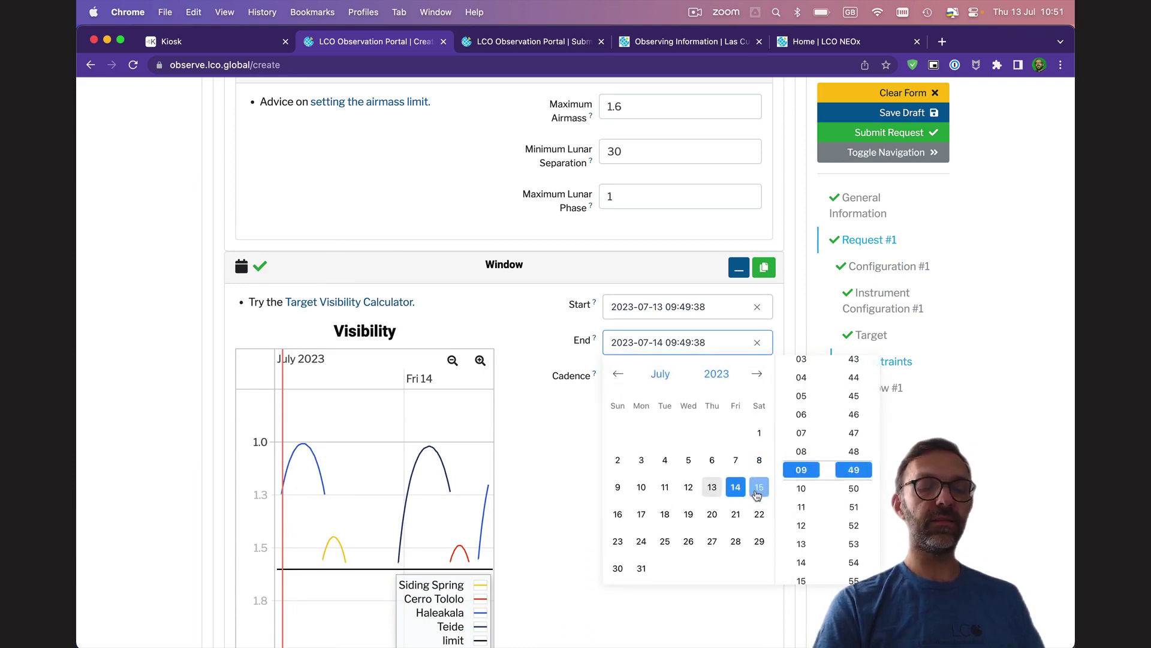
click(617, 514)
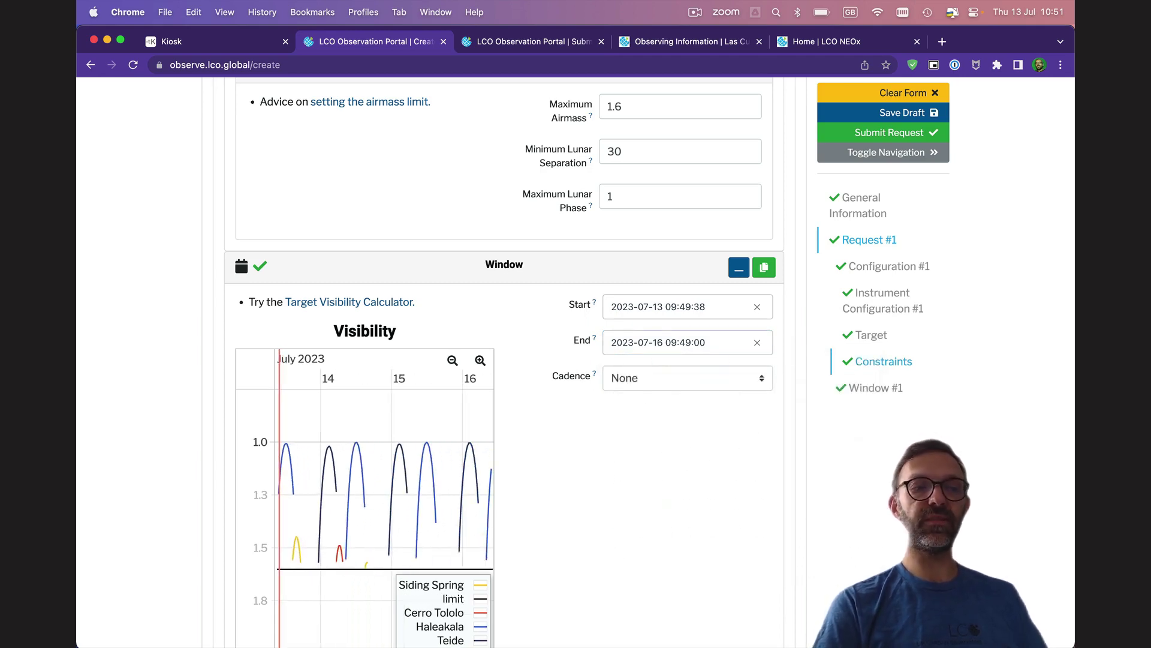
scroll(503, 359, up, 15)
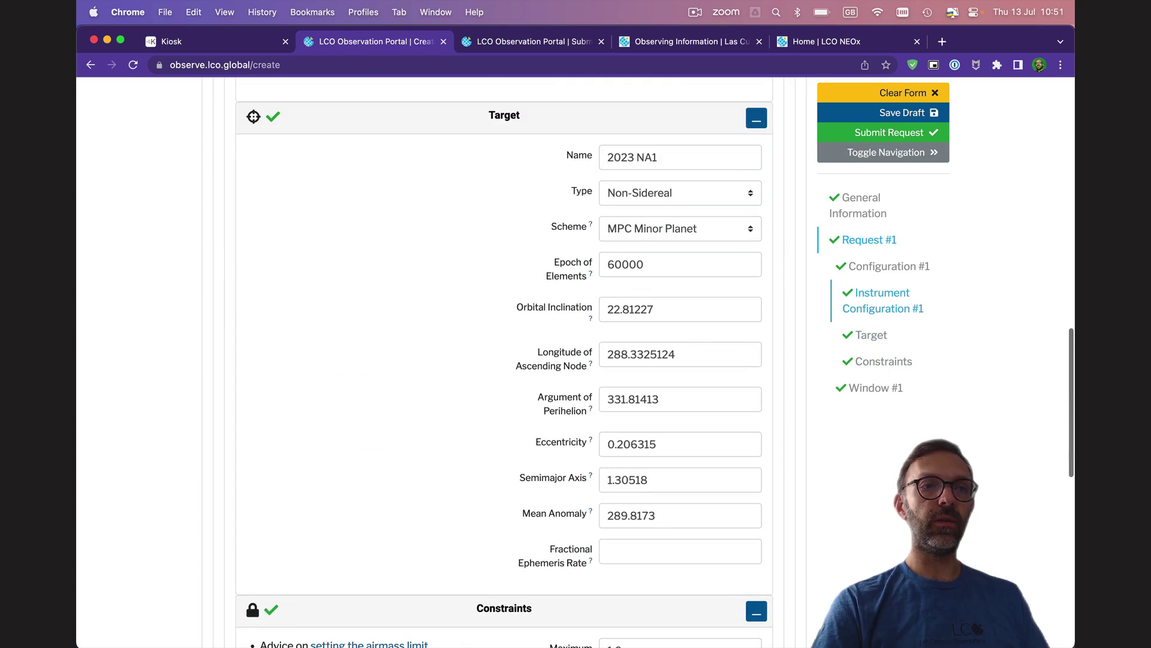
scroll(504, 359, up, 3)
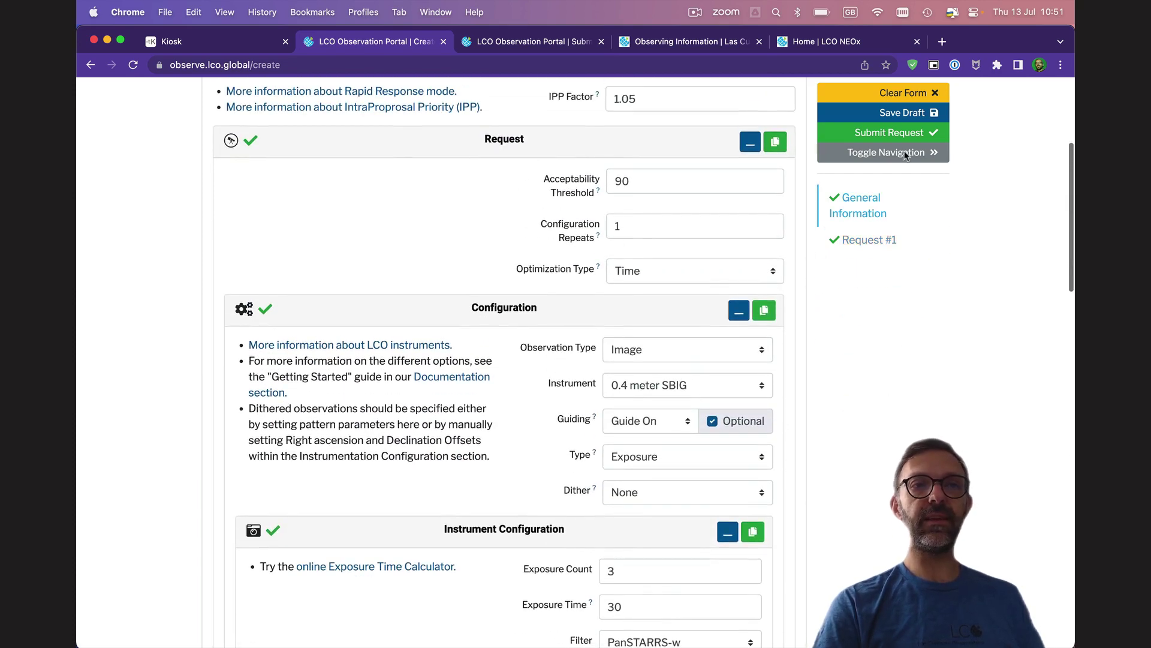
Submit the Asteroid request and confirm using about 4 minutes of telescope time.
click(893, 137)
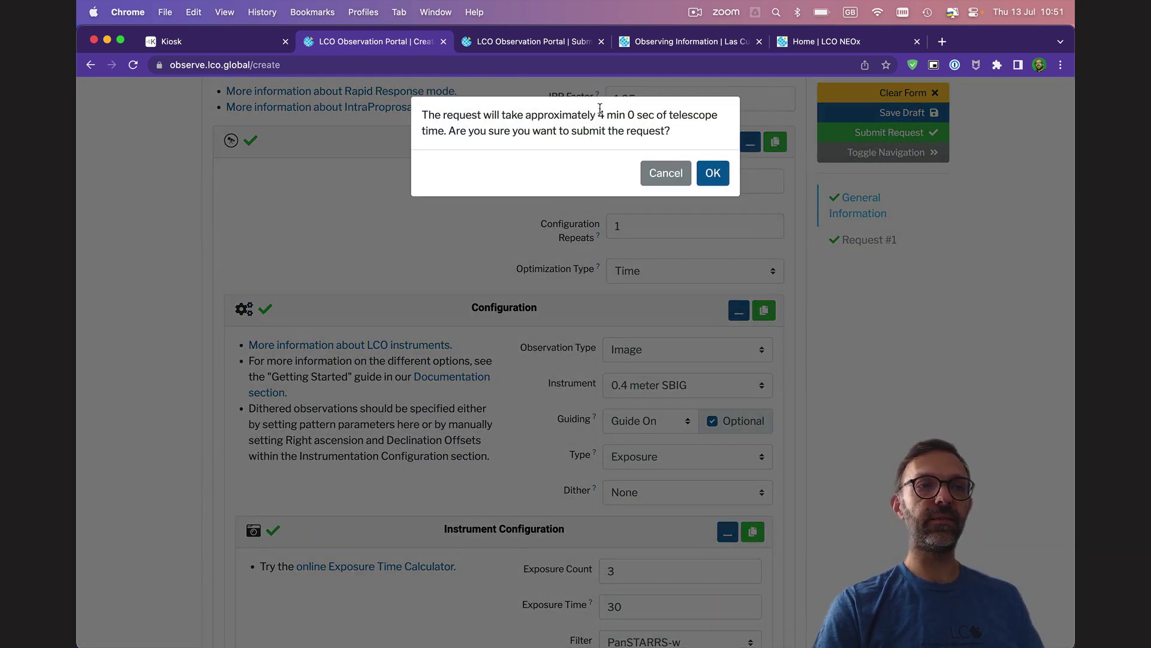
click(713, 174)
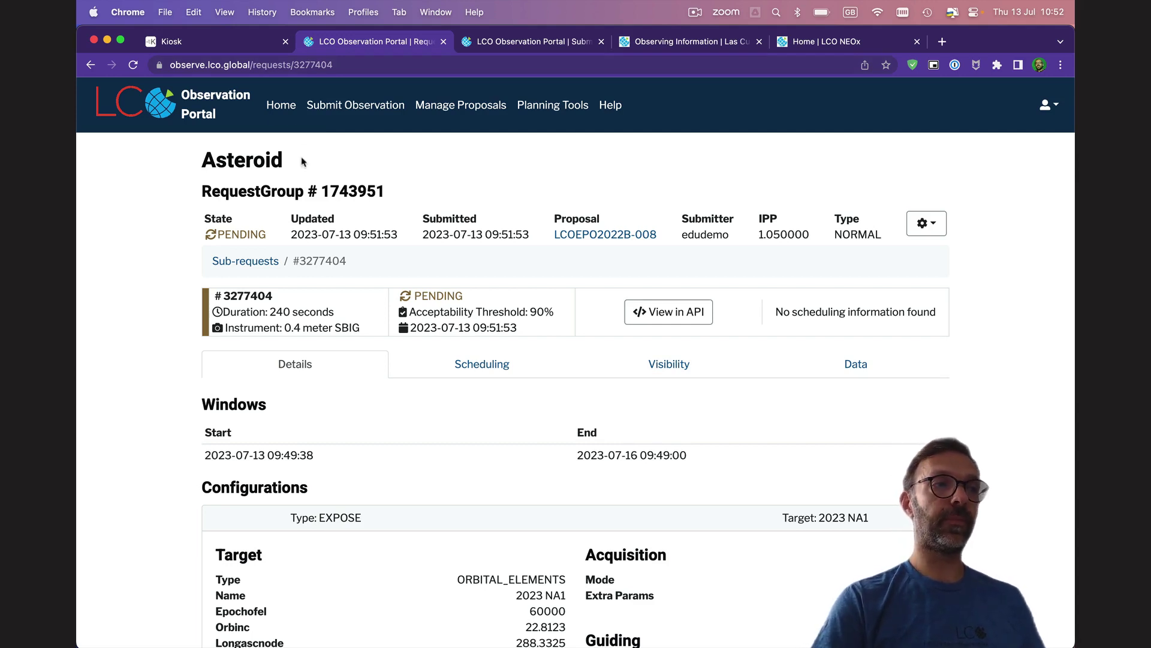
click(285, 118)
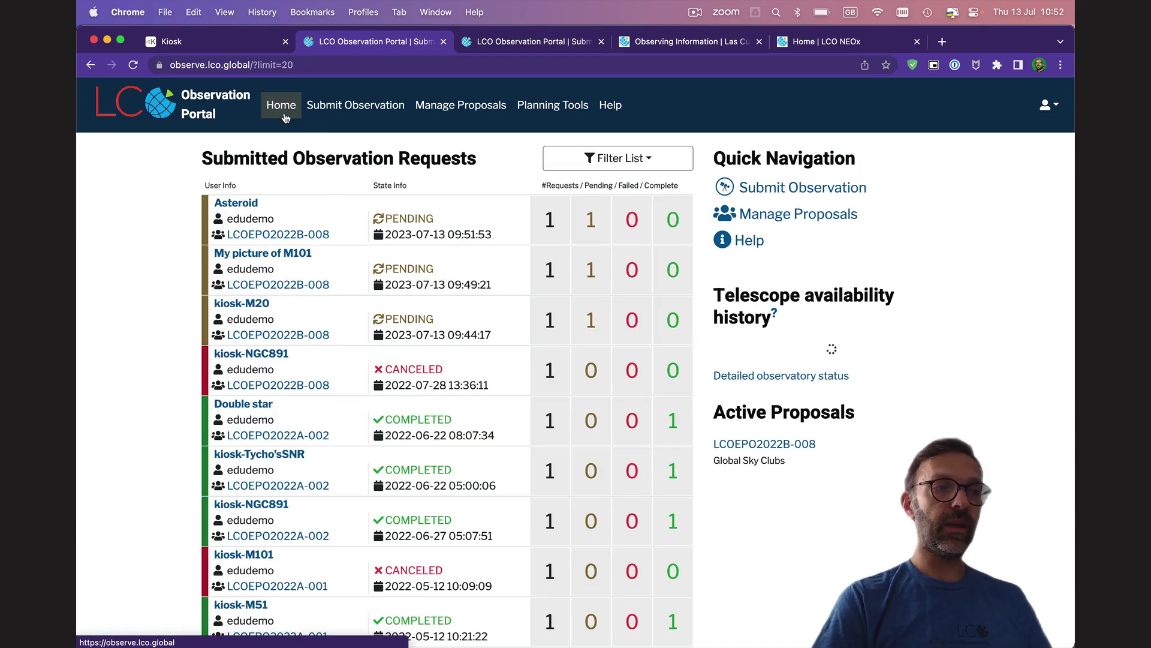
scroll(147, 316, down, 3)
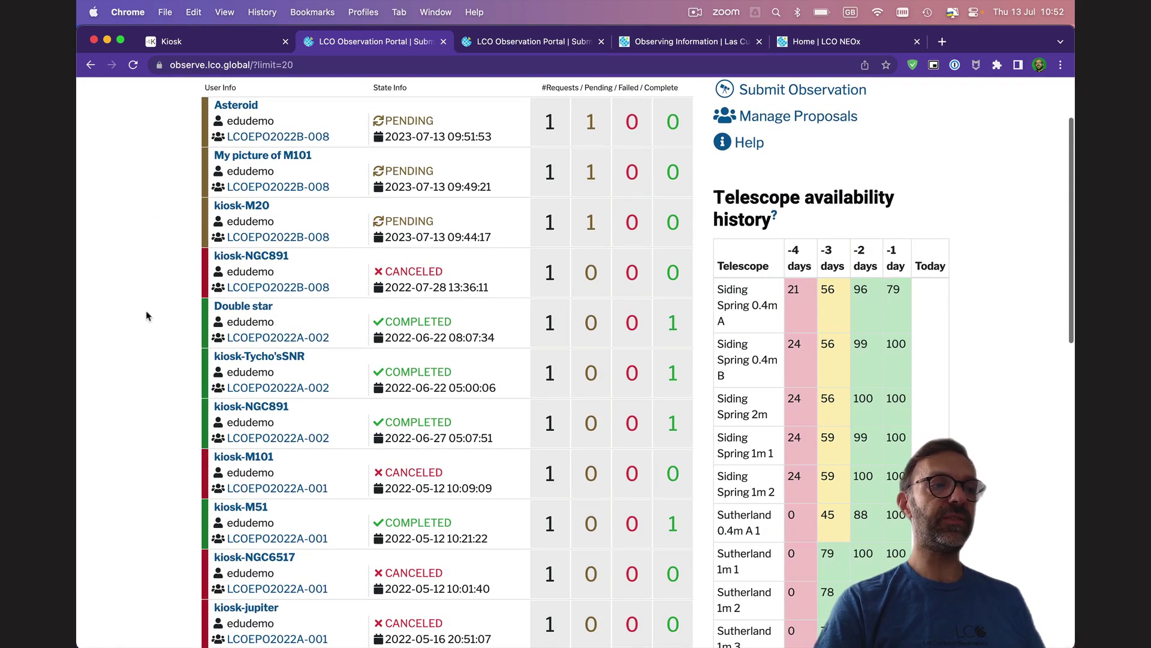
click(293, 357)
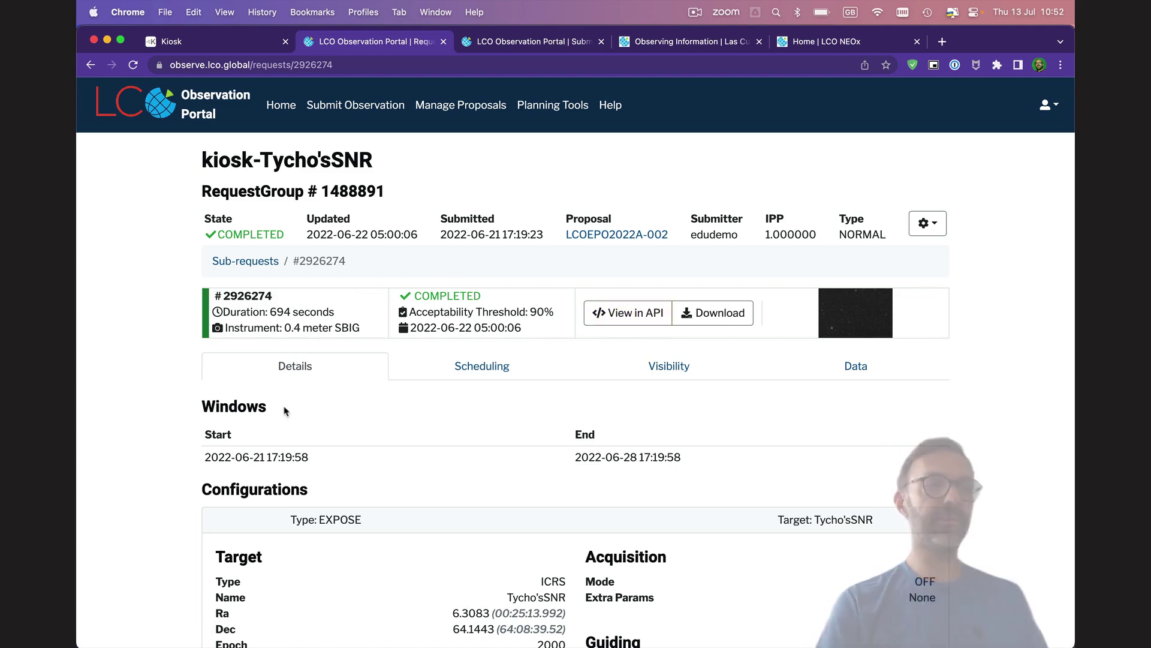
scroll(288, 411, down, 3)
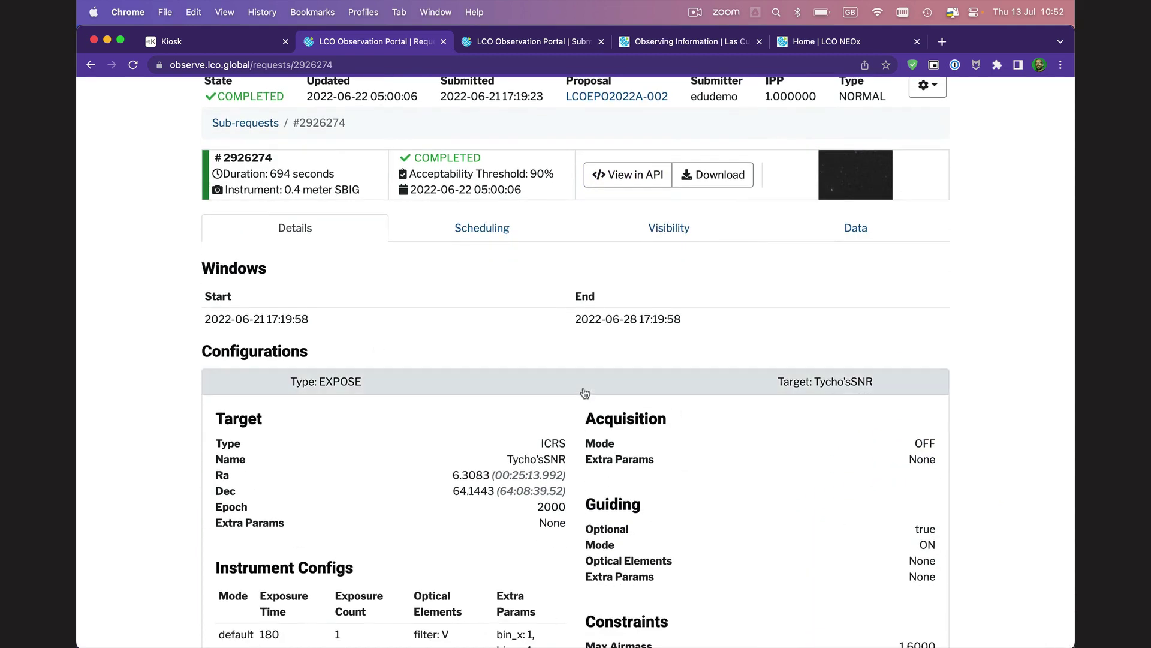
scroll(585, 358, down, 2)
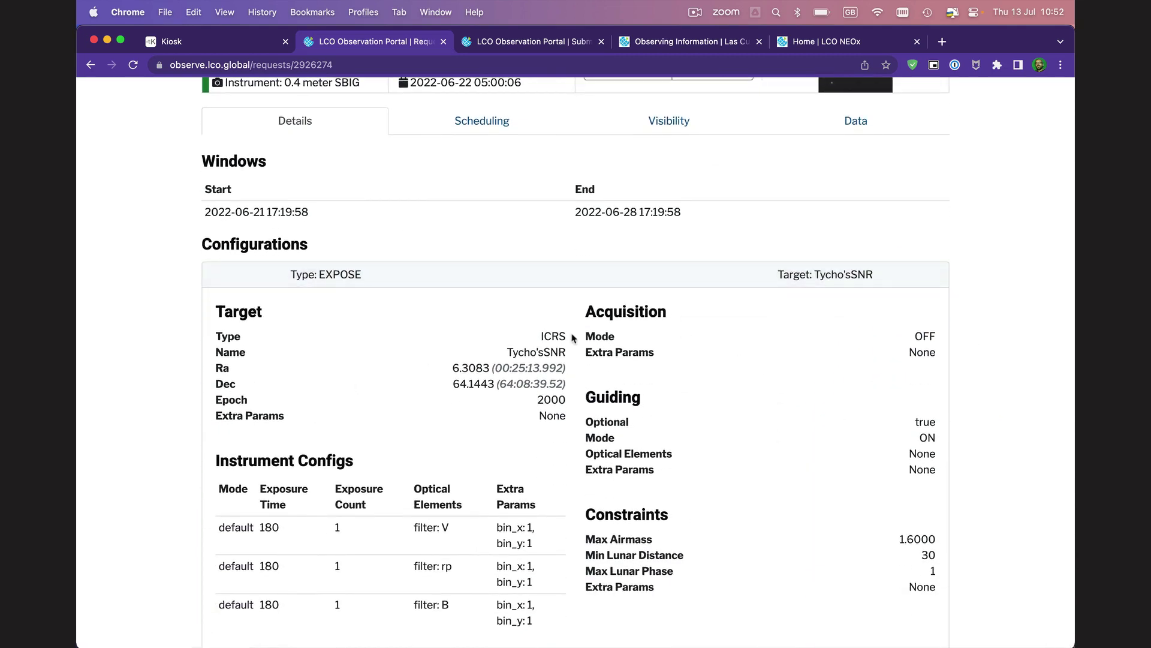
scroll(573, 339, up, 3)
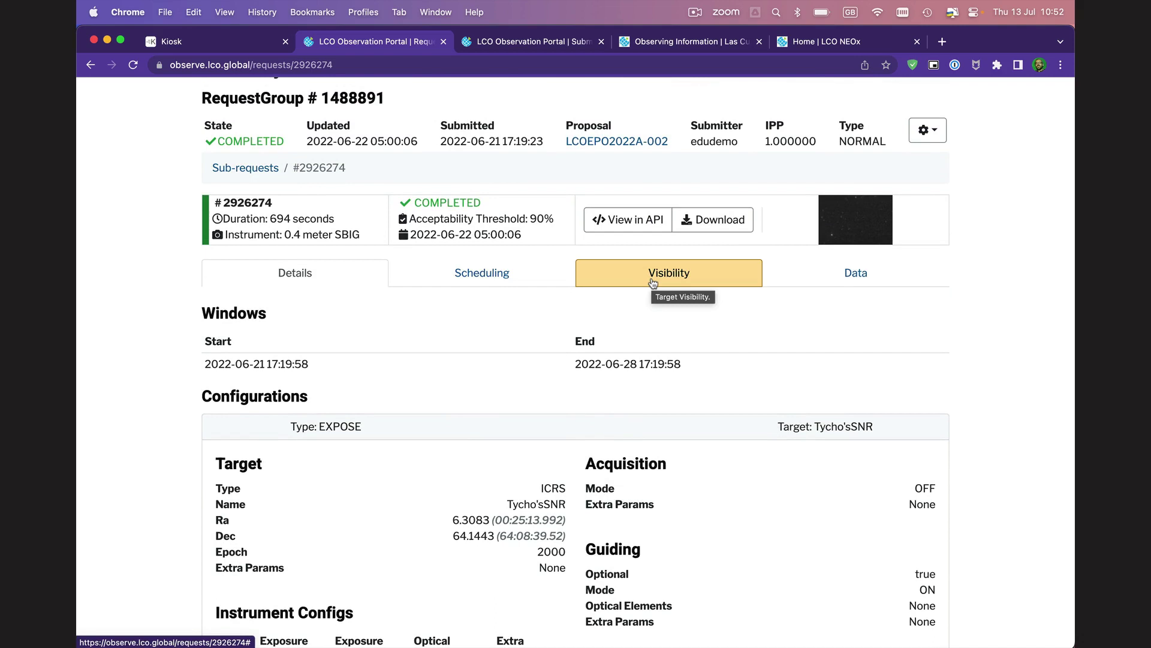
List the completed Tycho's SNR request's six FITS files and preview image.
click(853, 276)
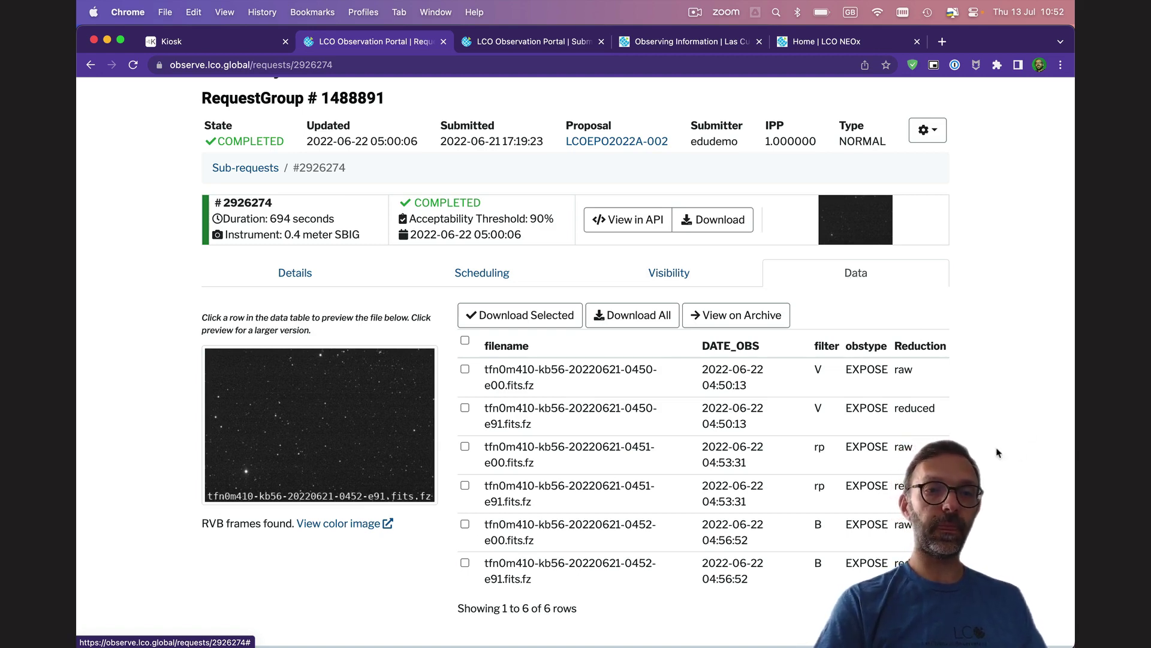
scroll(998, 454, down, 2)
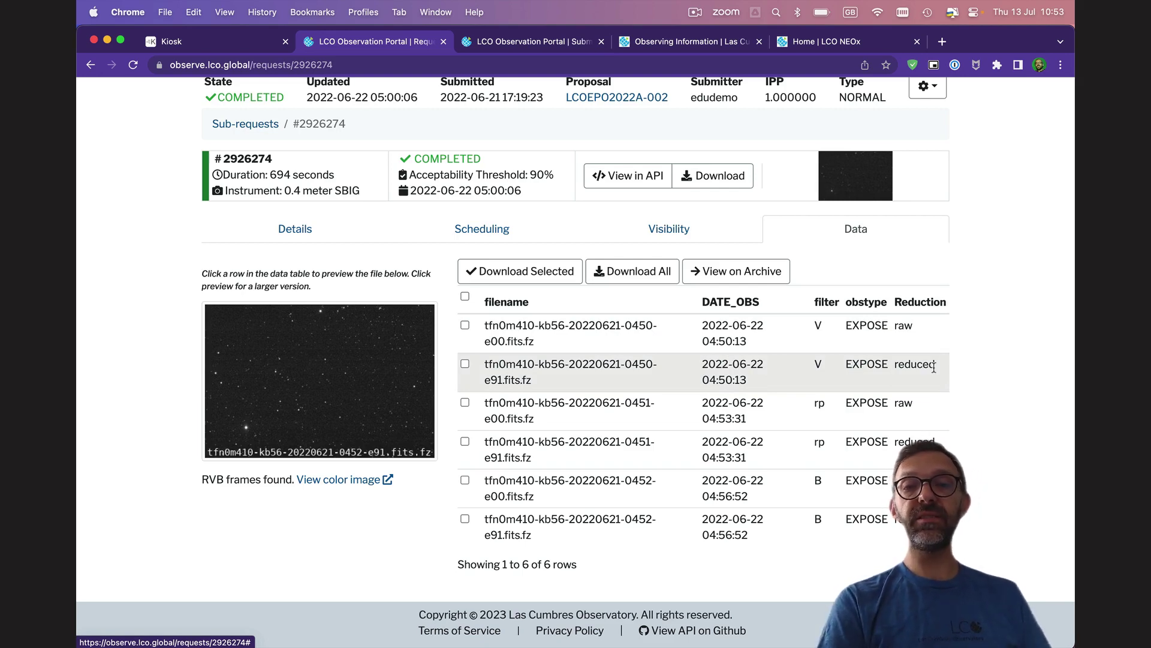
Open the request's frames in the Science Archive and expand the first B-filter frame's calibration frames.
click(736, 276)
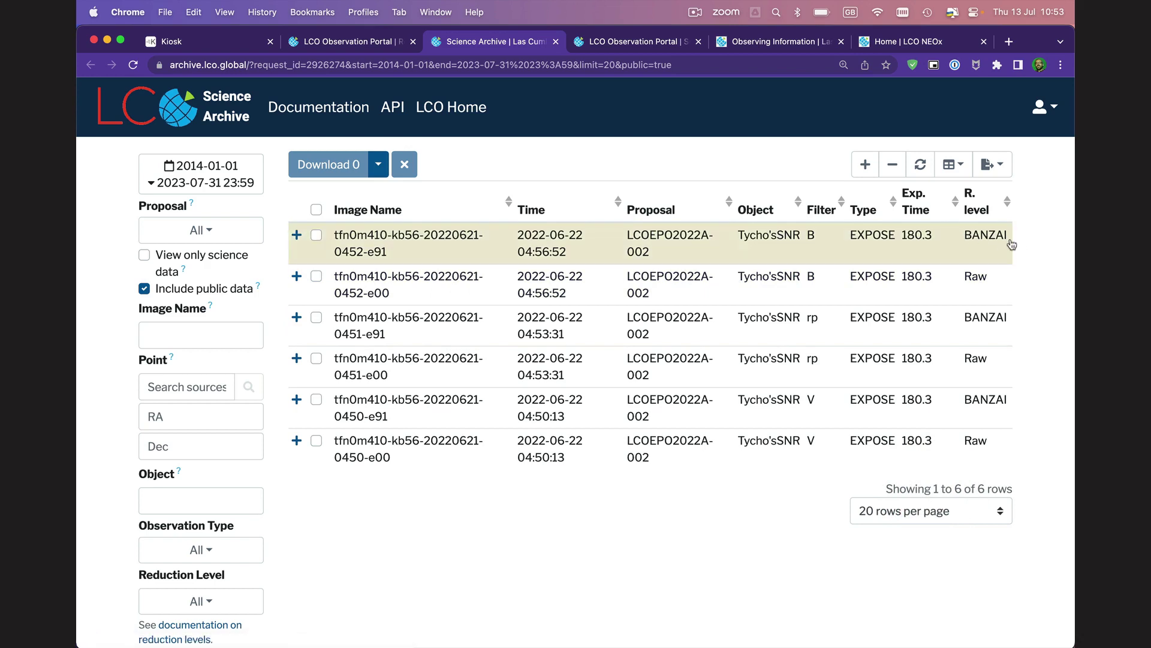
click(297, 235)
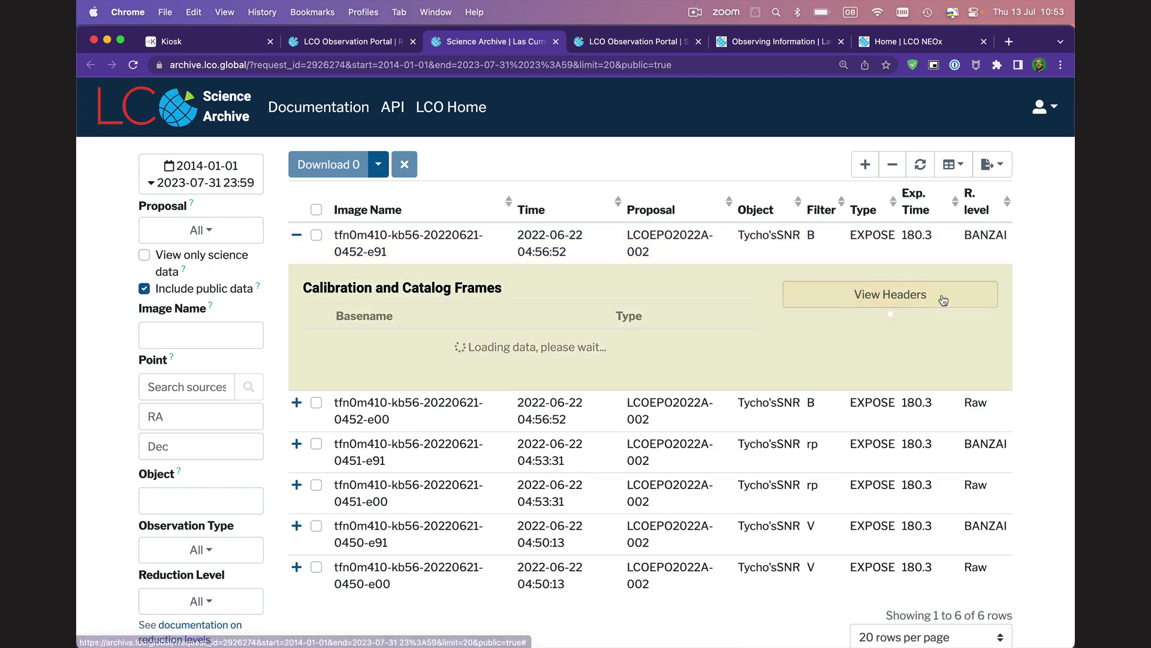
click(881, 298)
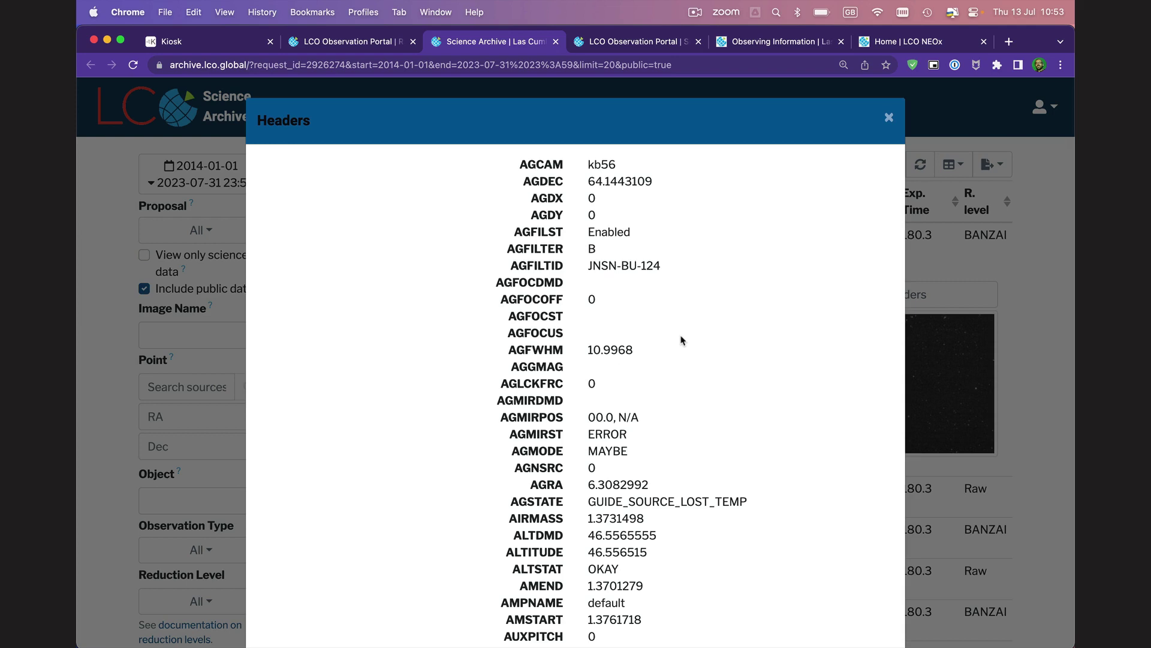
scroll(681, 340, down, 5)
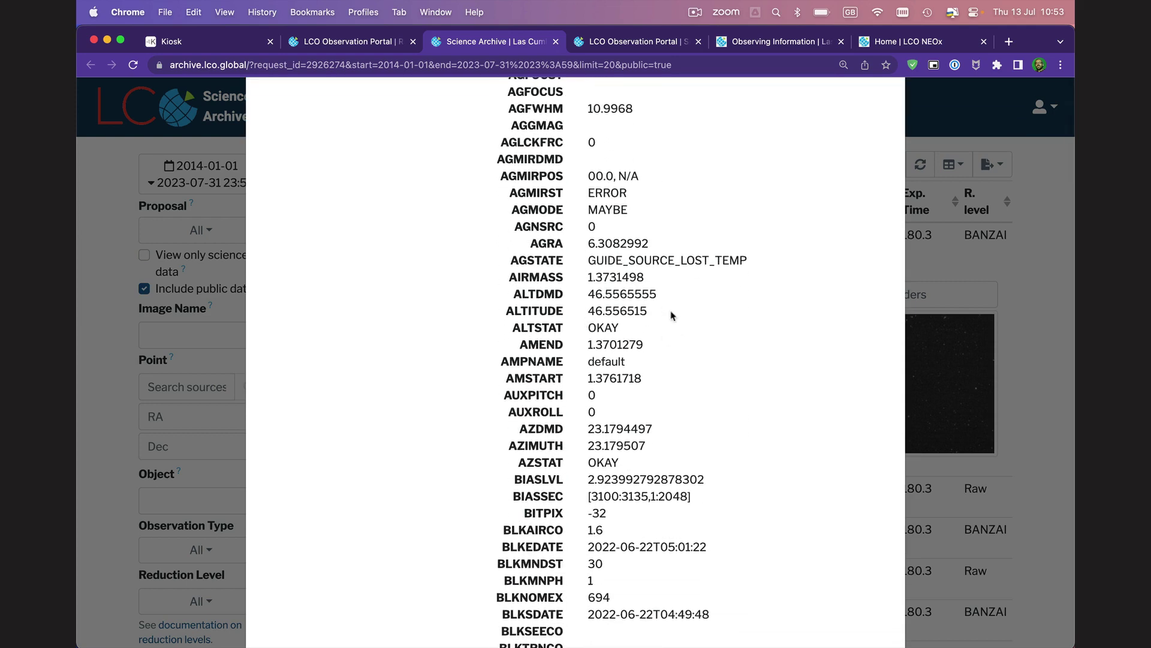
scroll(672, 316, down, 3)
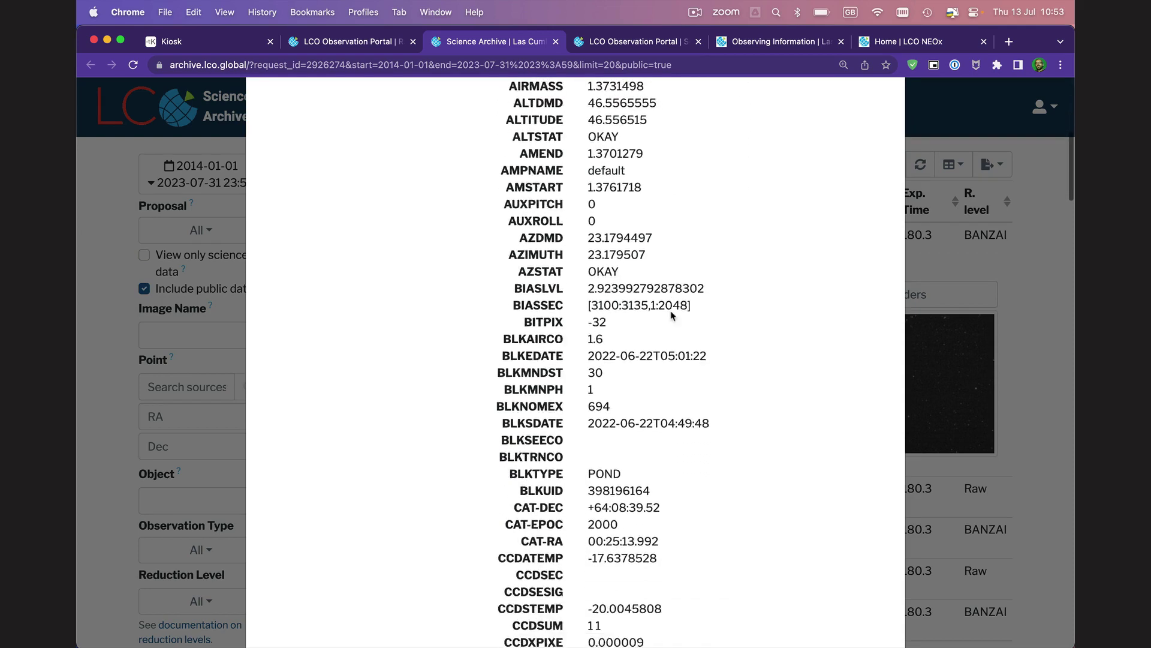
click(948, 267)
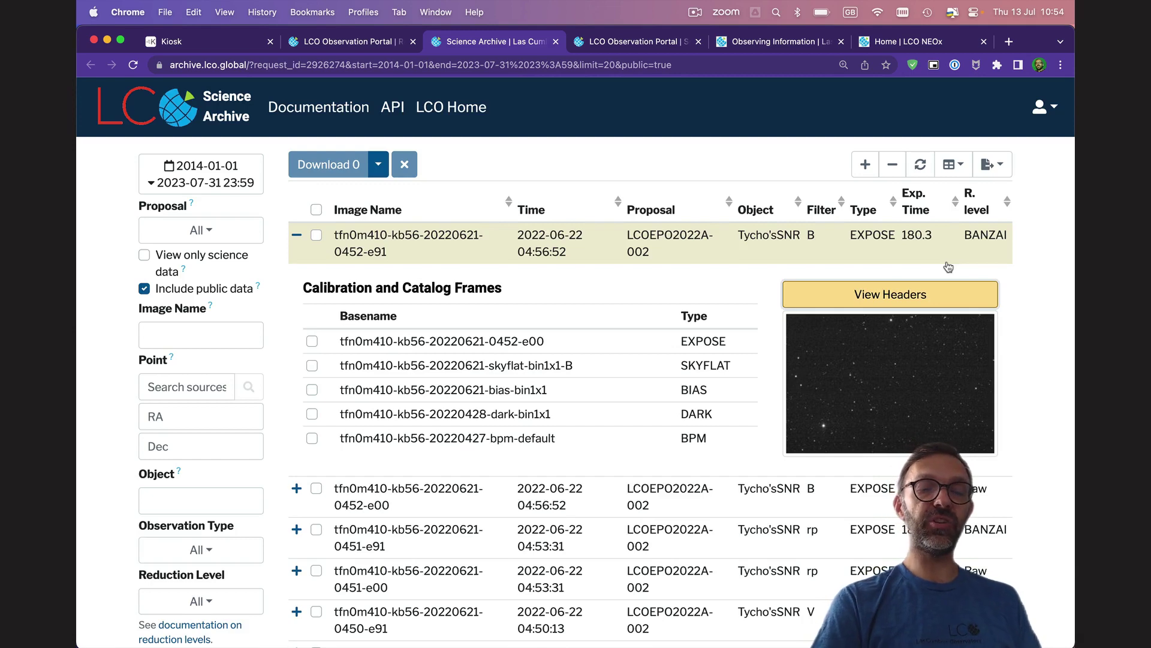
Collapse the first frame's calibration details, leaving that frame unmarked.
click(293, 237)
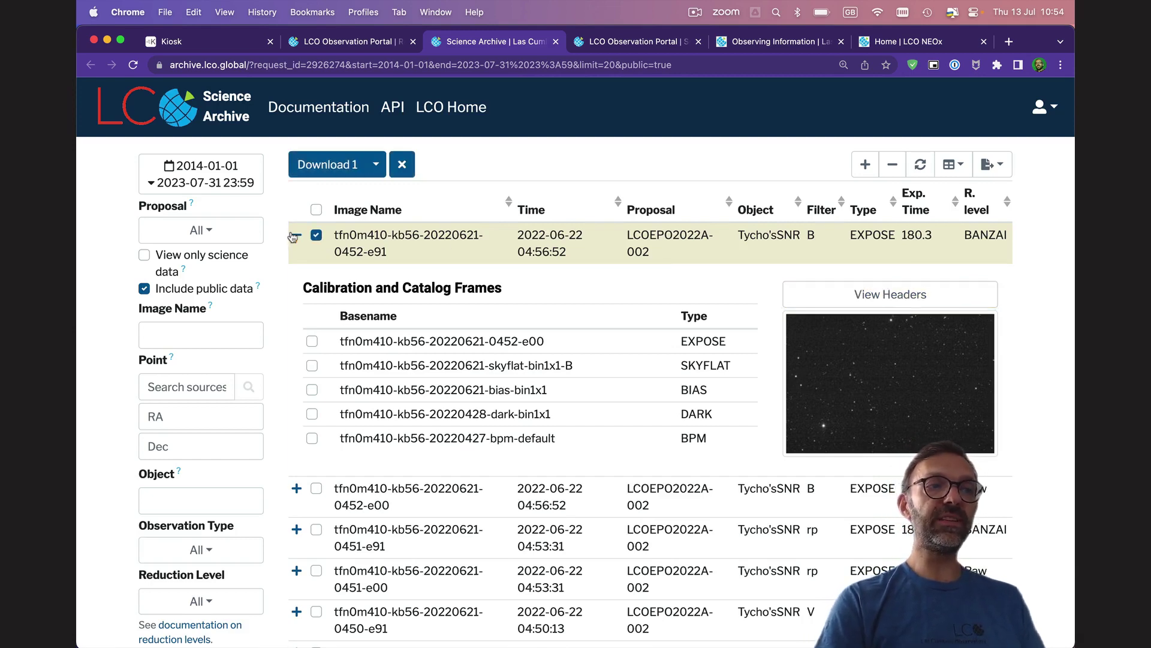
click(294, 236)
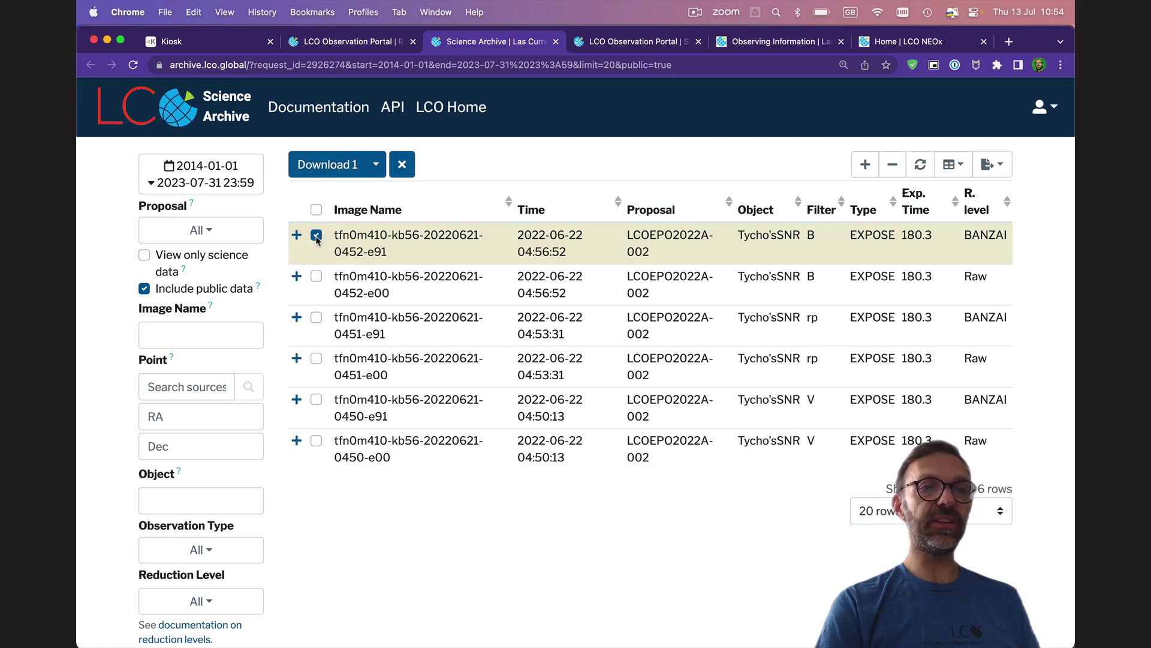
click(318, 238)
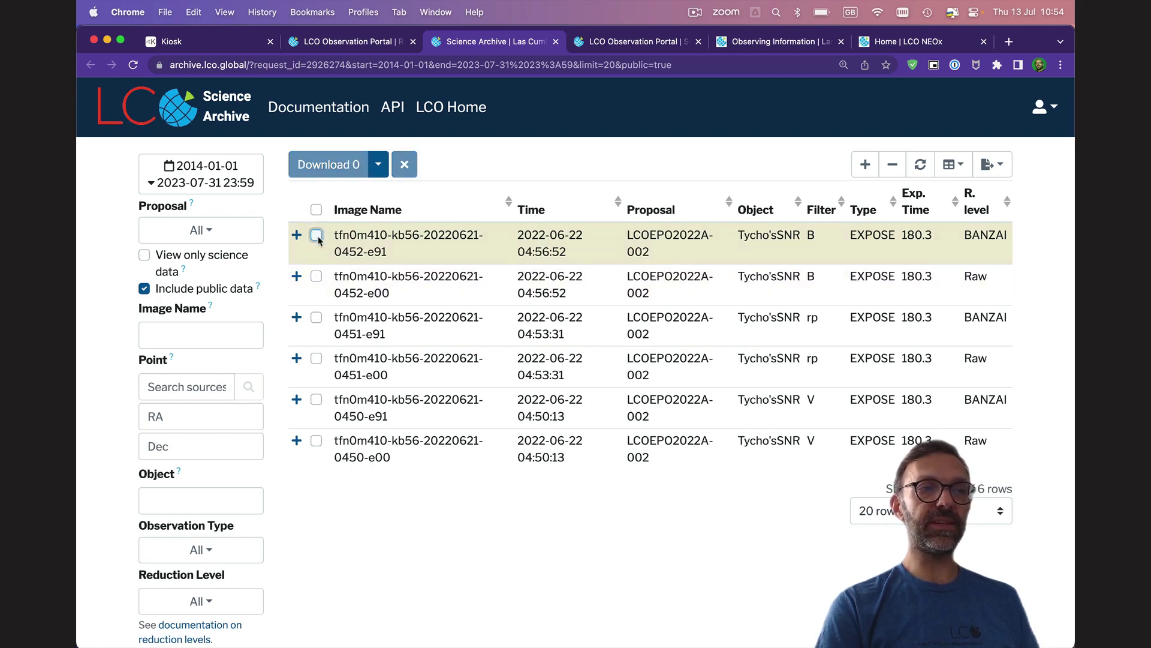
Filter the frames to BANZAI reduction level and mark all three for download.
scroll(252, 390, down, 3)
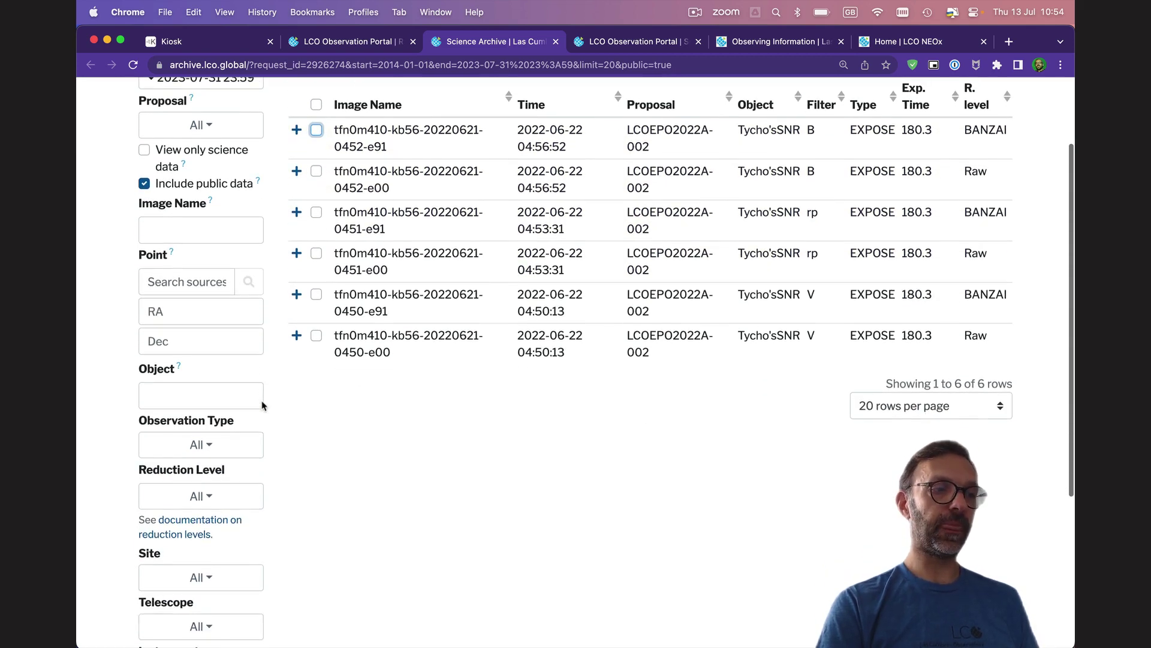
click(179, 496)
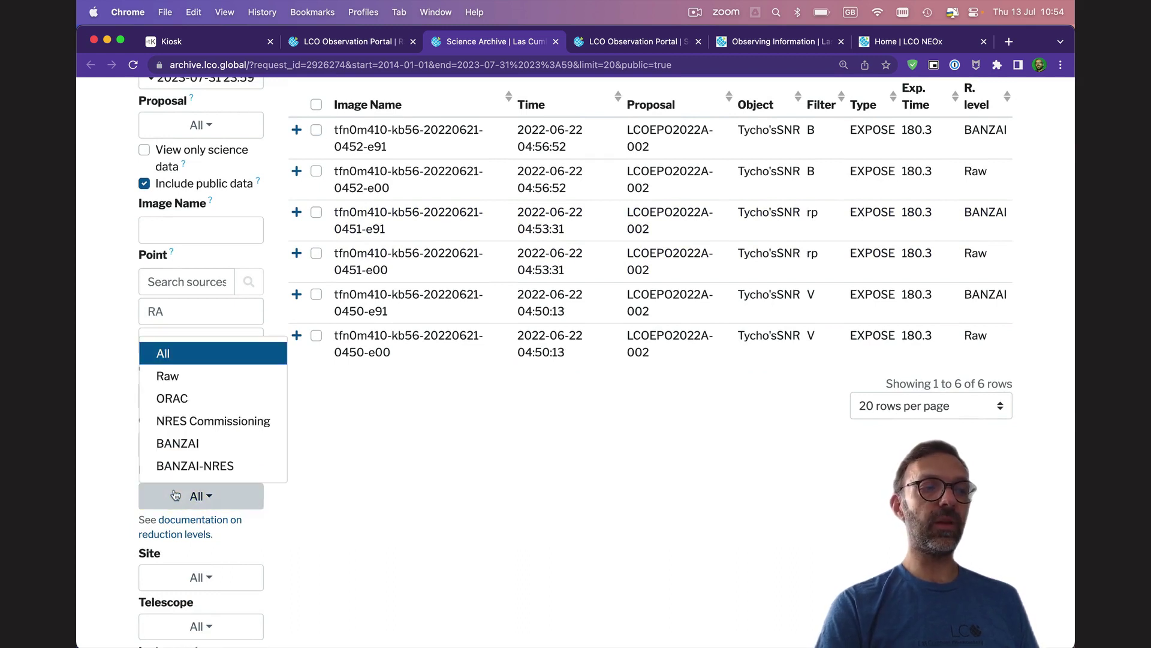
click(185, 443)
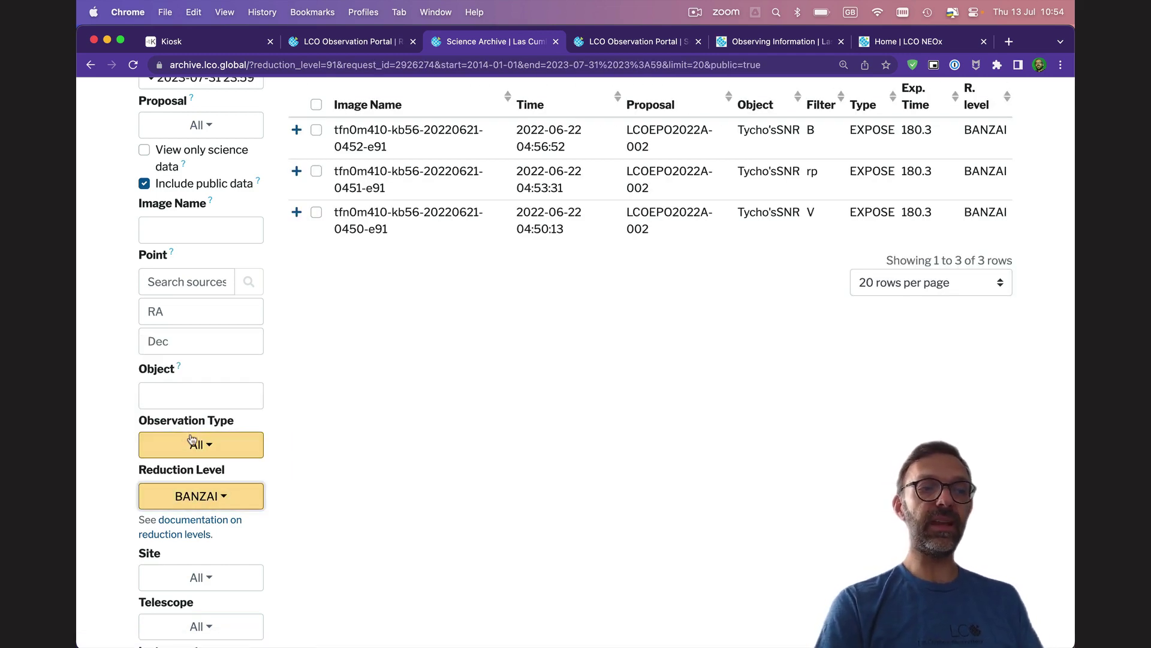
scroll(429, 326, up, 2)
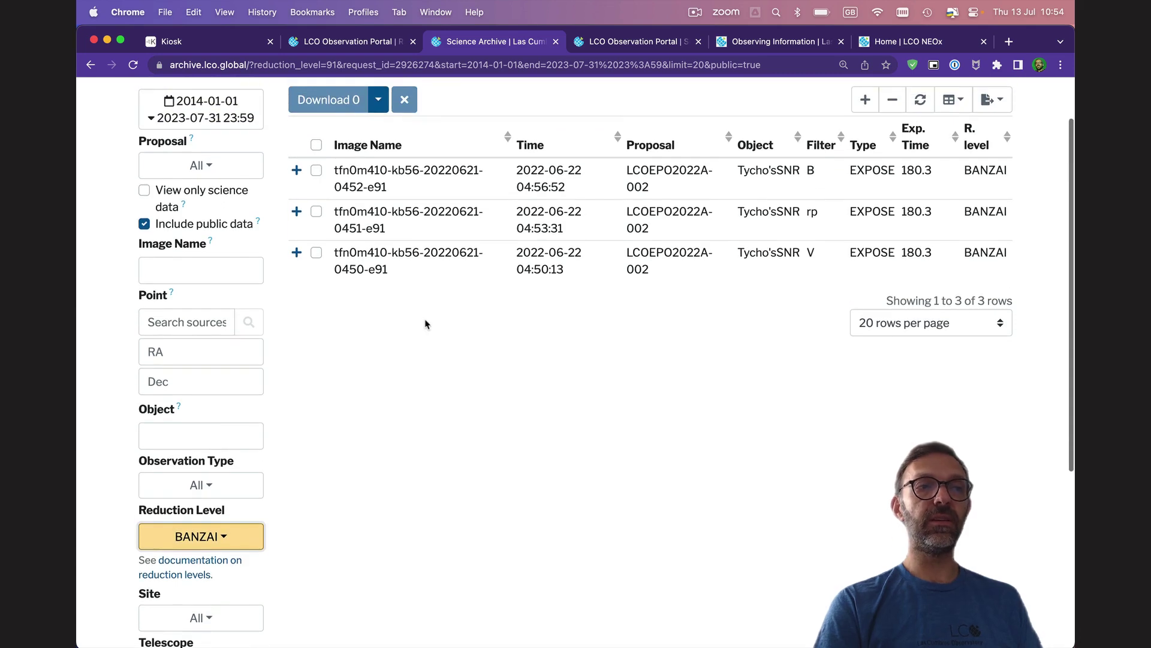
click(316, 145)
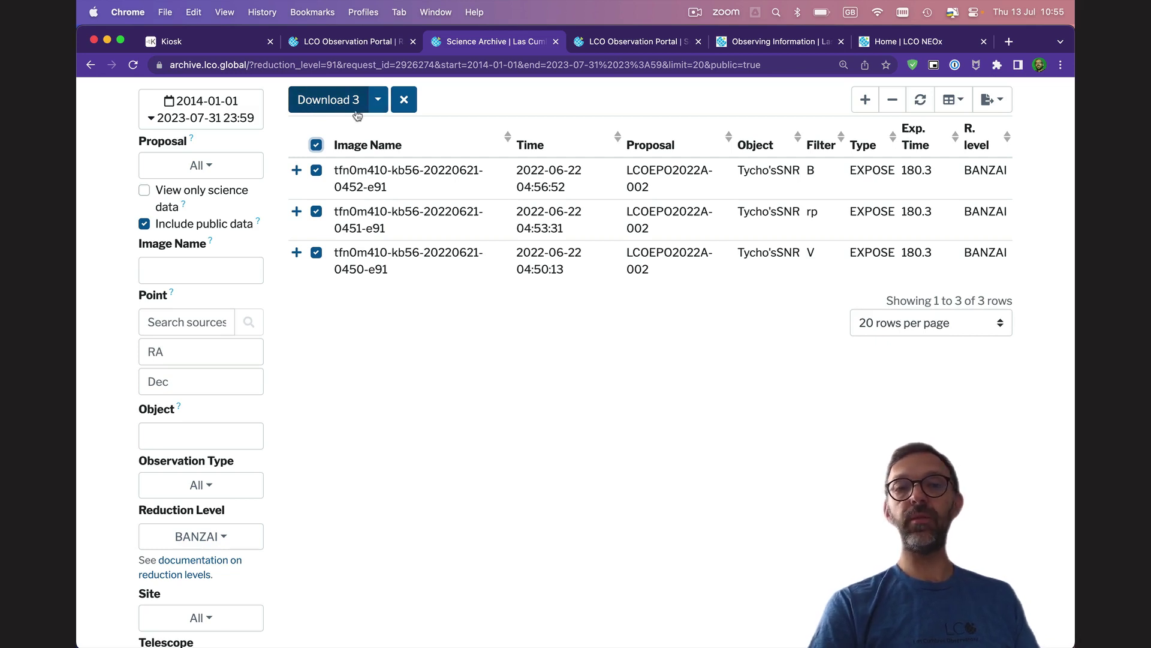
Choose catalog-only zip download for the three frames, then go to Observing Information.
click(379, 103)
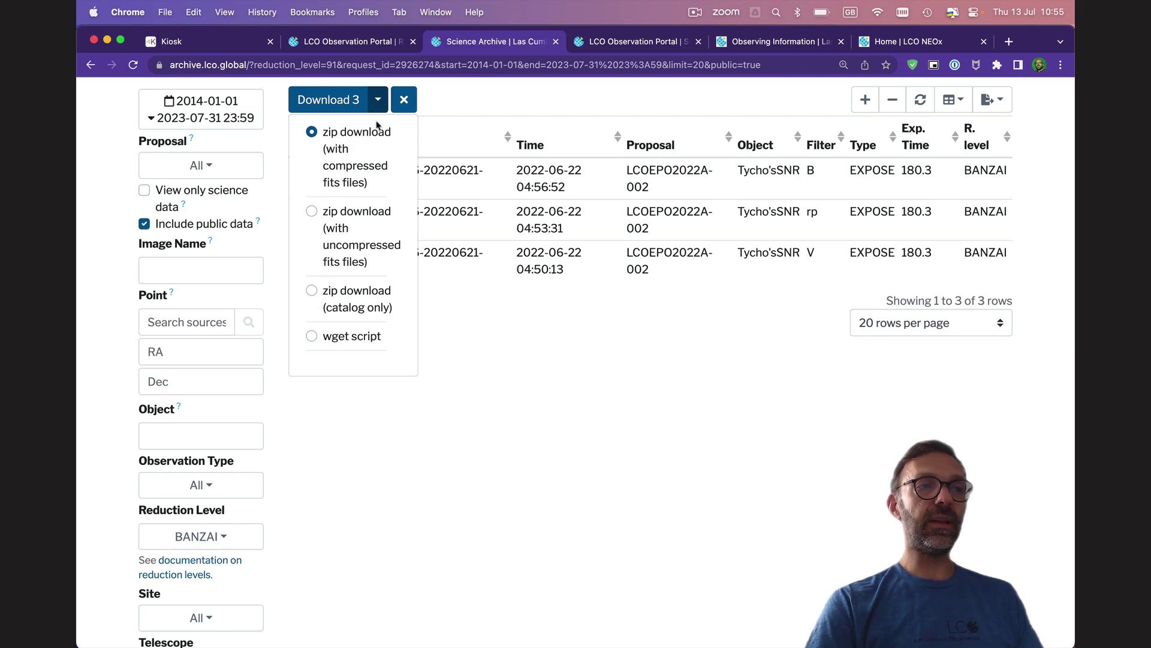
click(311, 293)
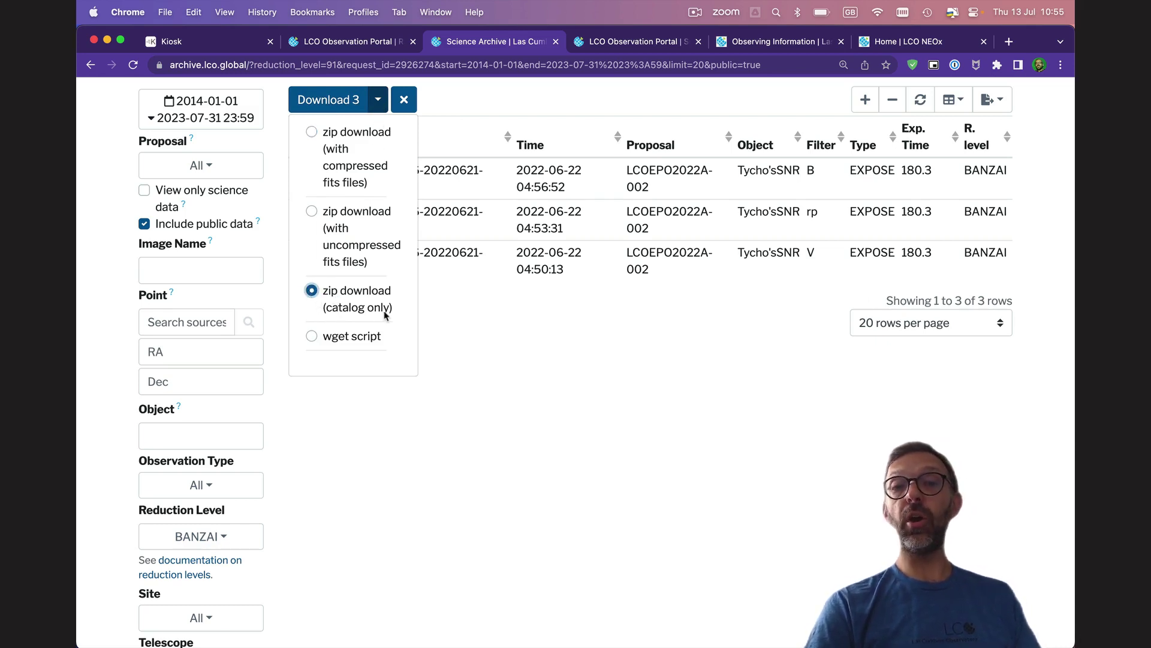
click(377, 100)
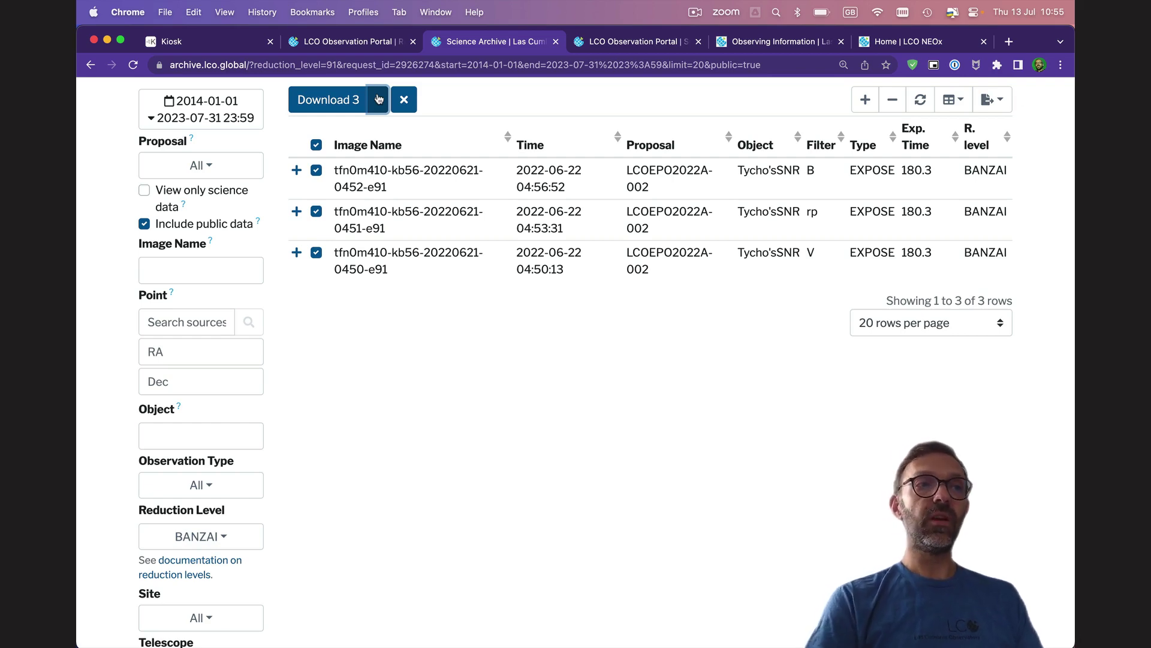
click(766, 49)
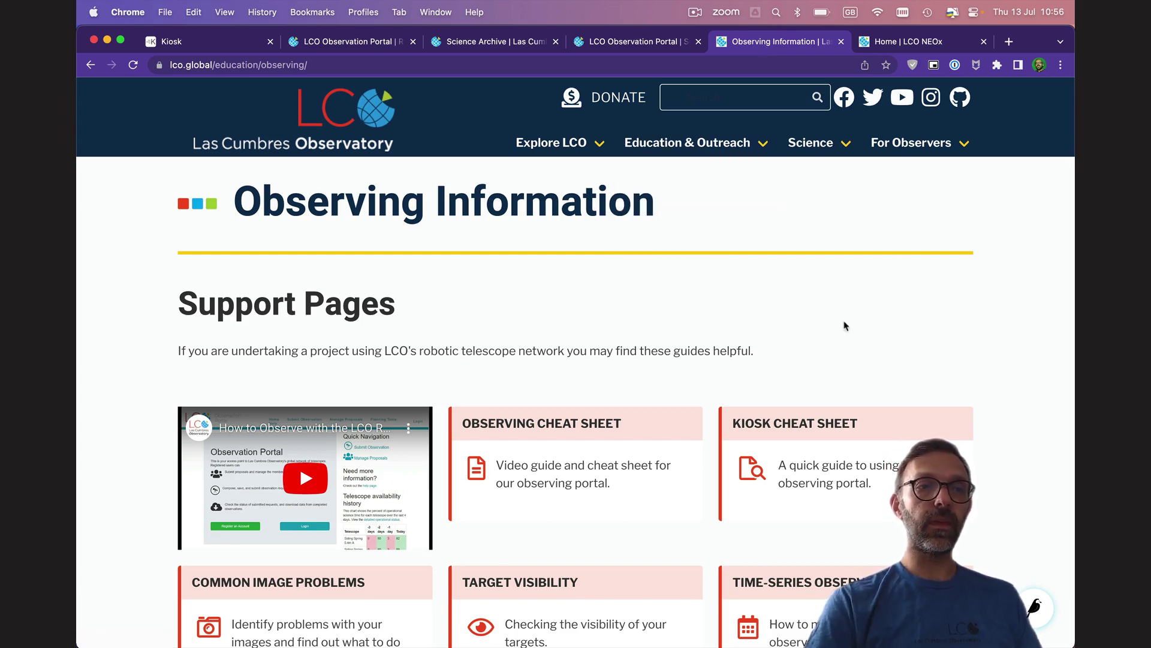
scroll(846, 324, down, 3)
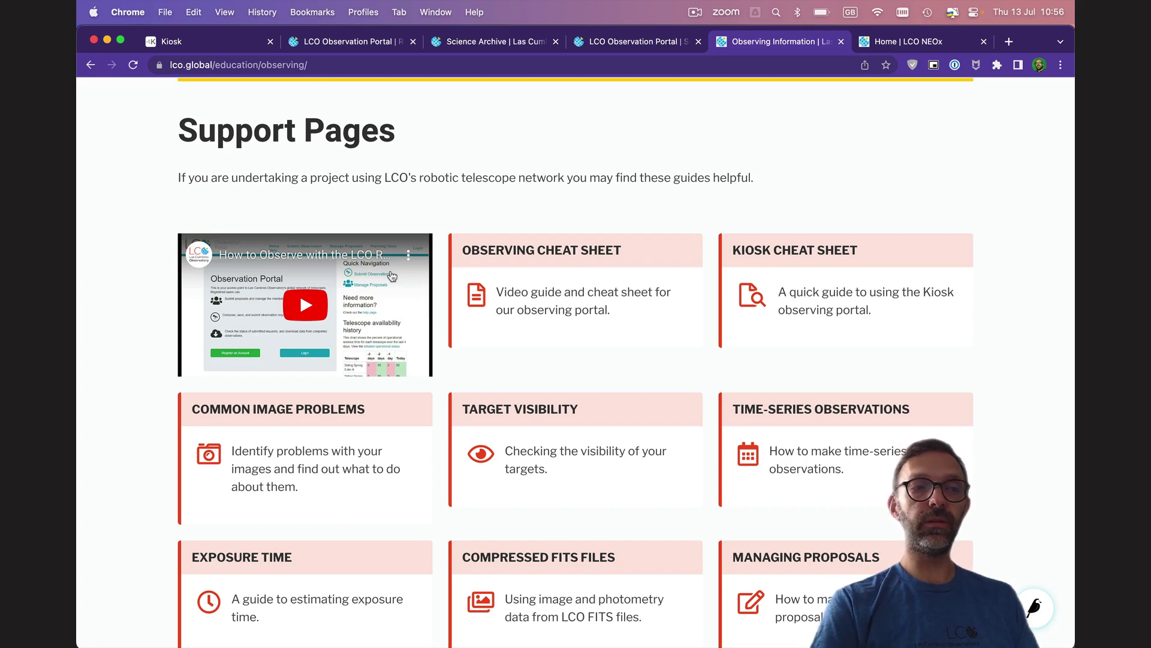
scroll(888, 285, down, 2)
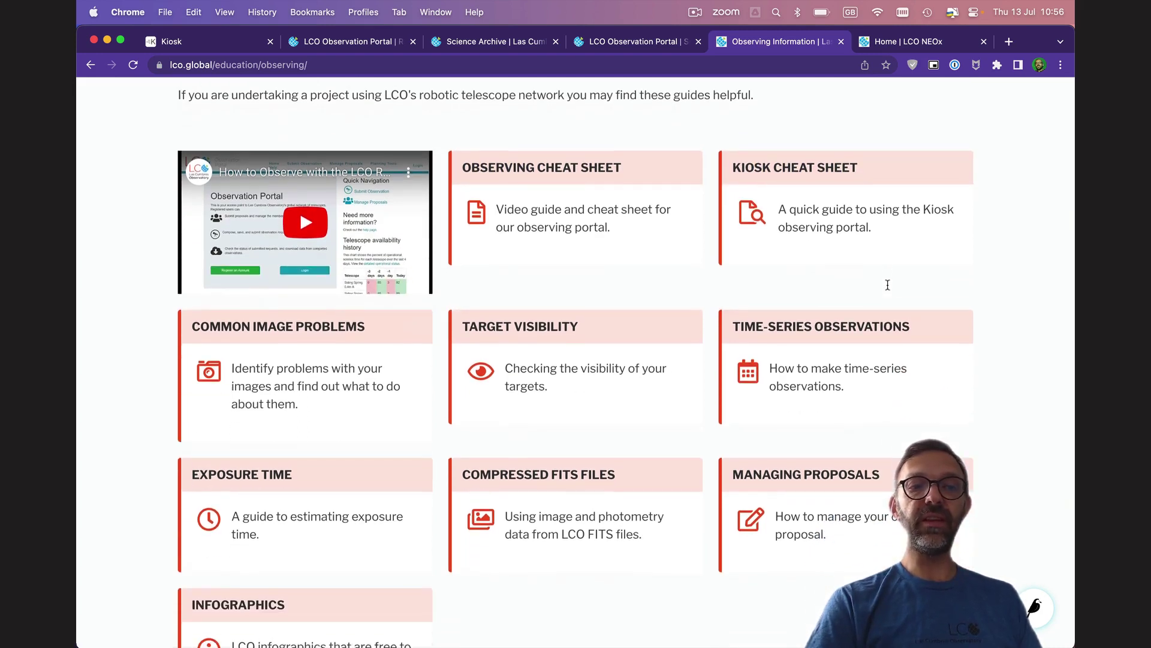
scroll(888, 285, down, 1)
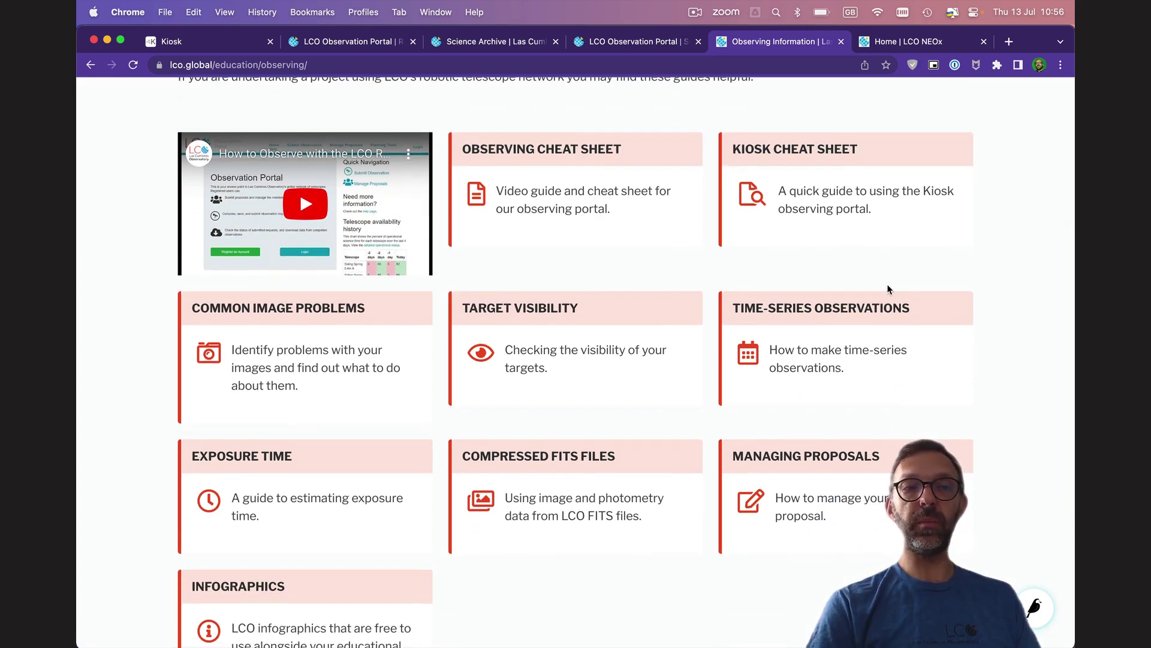